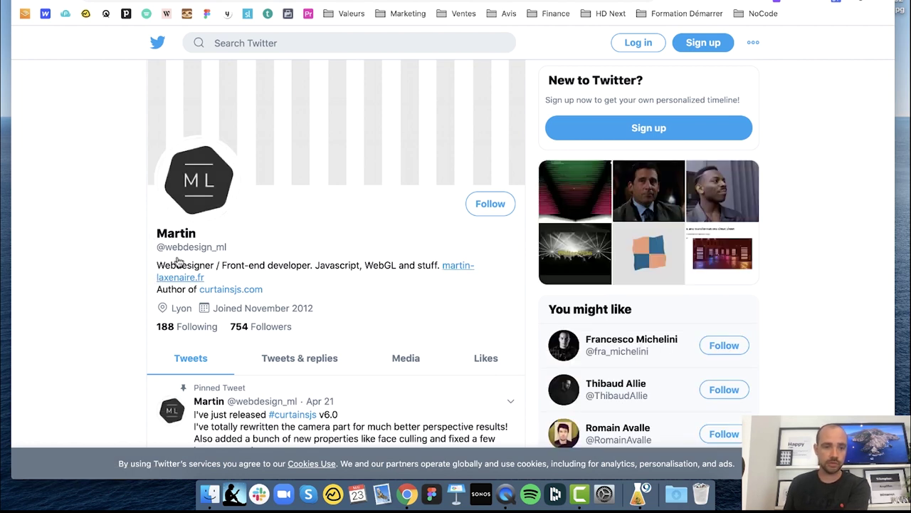
- Look over the curtains.js author's Twitter profile down to the pinned release tweet
key("ctrl+Tab")
key("ctrl+shift+Tab")
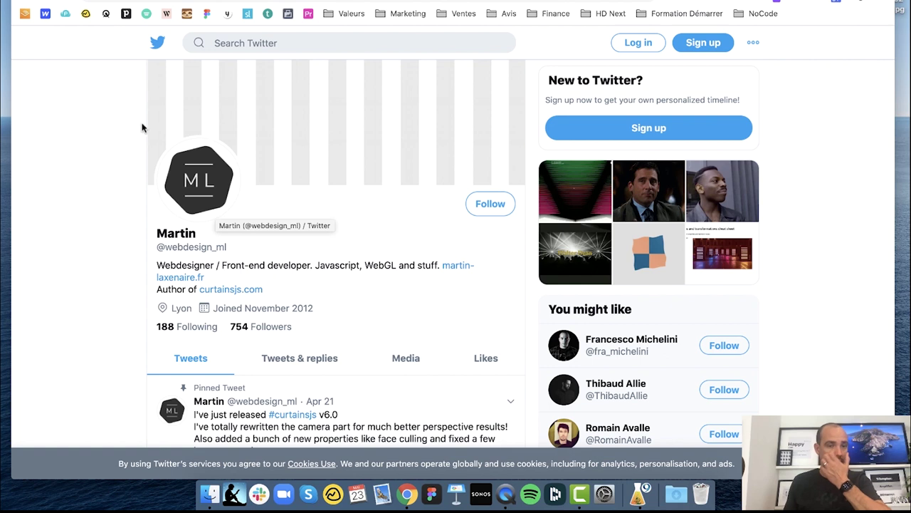
scroll(141, 143, "down", 3)
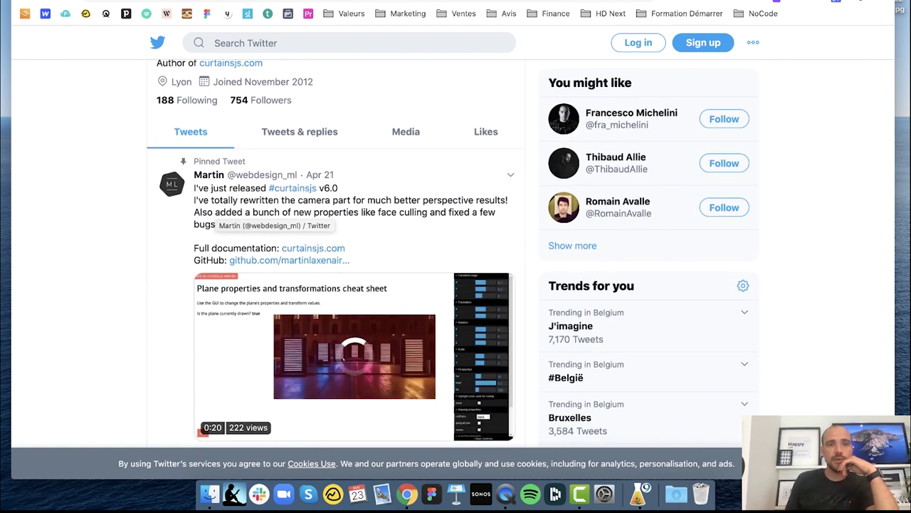
- Switch to the Webflow project, open the Simple Image Plane page for editing and view its published version on curains.webflow.io
key("ctrl+Tab")
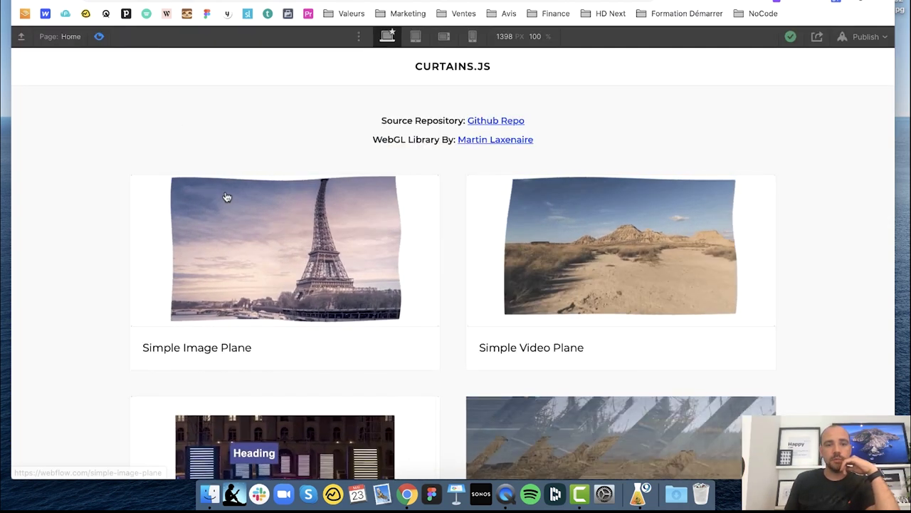
left_click(324, 240)
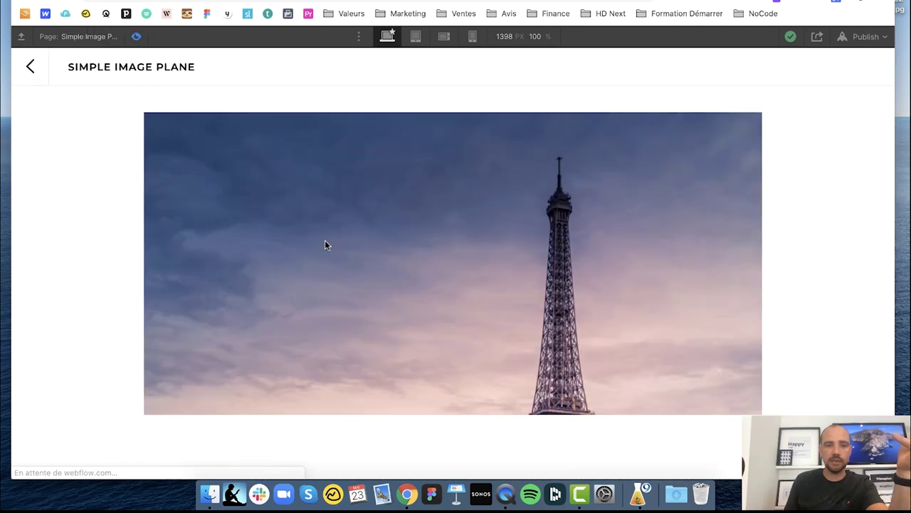
left_click(136, 36)
left_click(714, 36)
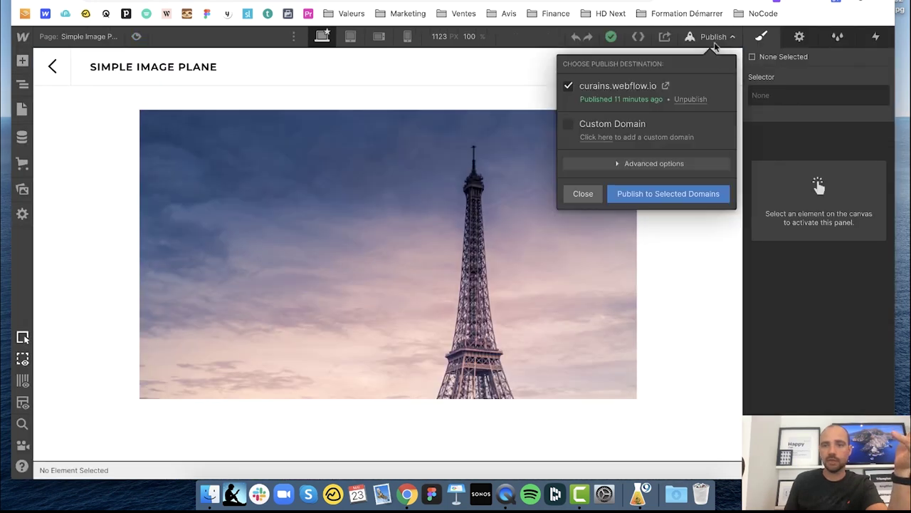
left_click(666, 86)
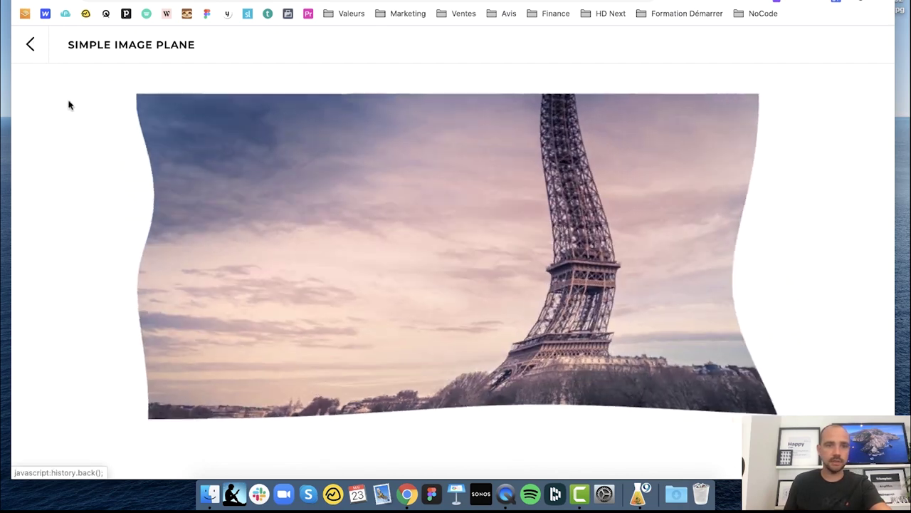
key("super+w")
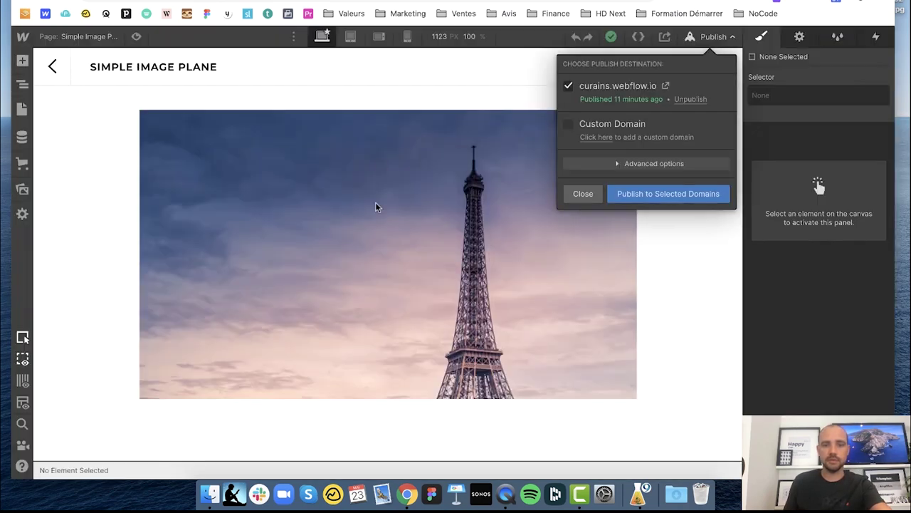
key("Escape")
- Open the Multiple Planes Scroll page in the designer and launch its published version on curains.webflow.io
left_click(23, 108)
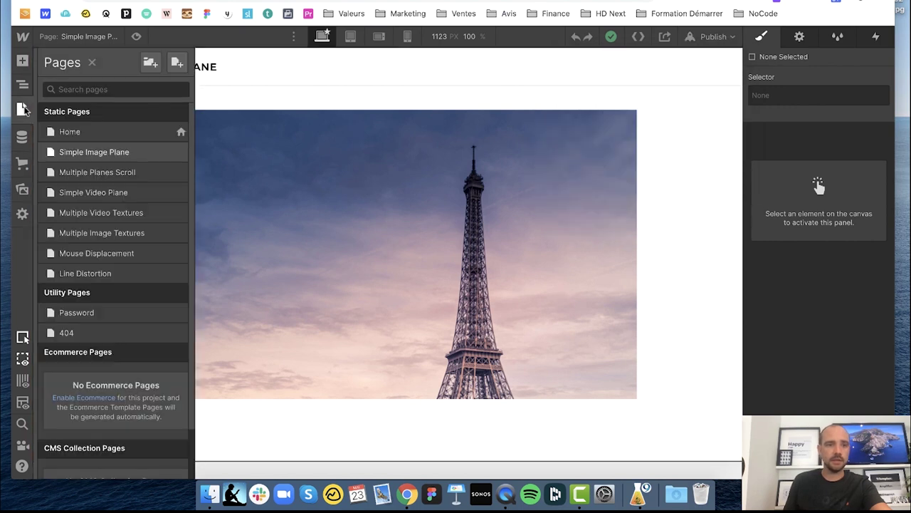
left_click(76, 177)
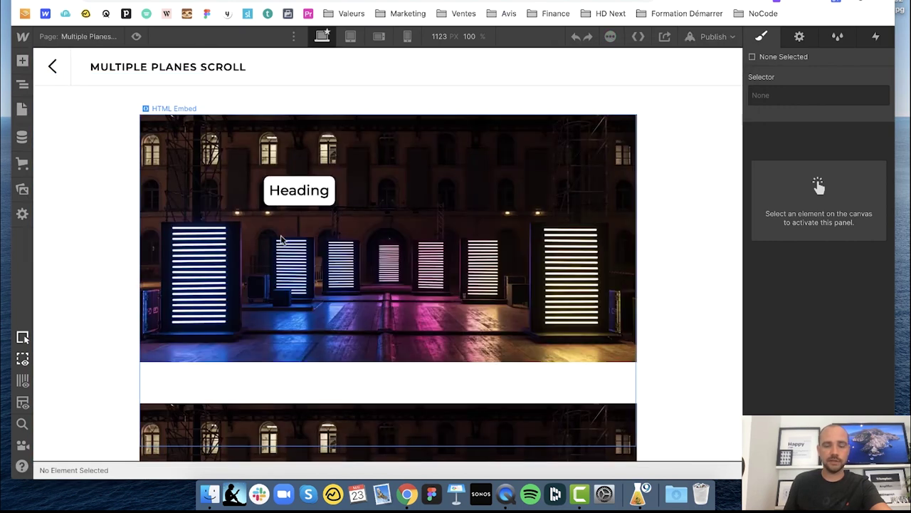
left_click(136, 36)
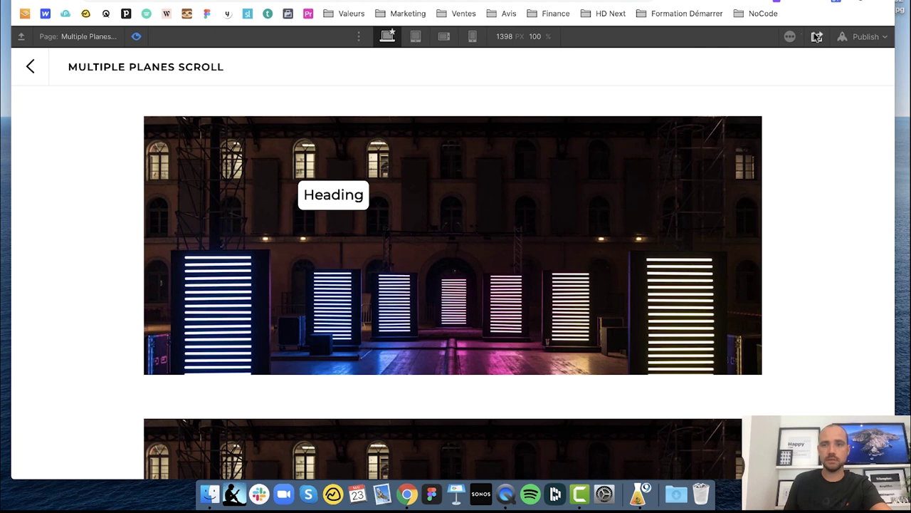
left_click(136, 38)
left_click(713, 36)
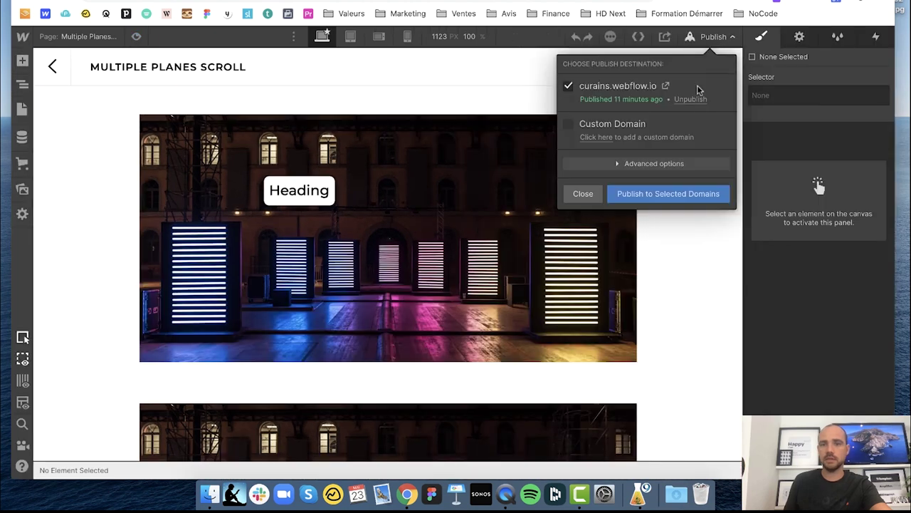
left_click(665, 86)
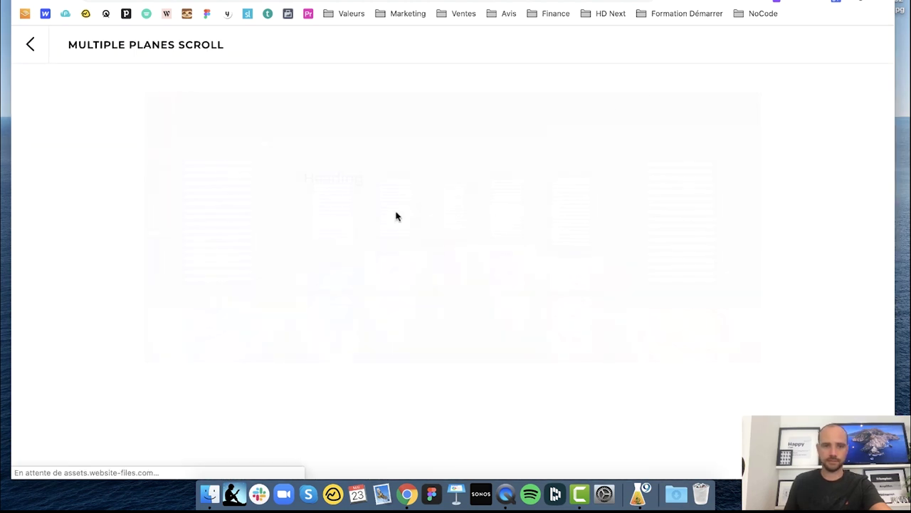
- Examine how the image planes distort while the live Multiple Planes Scroll page moves up and down, and return to the designer
scroll(363, 233, "down", 5)
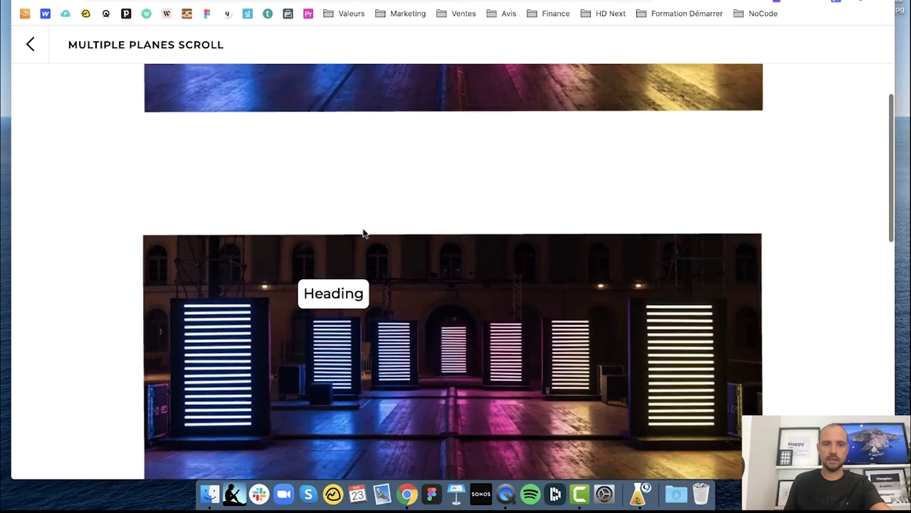
scroll(363, 233, "down", 3)
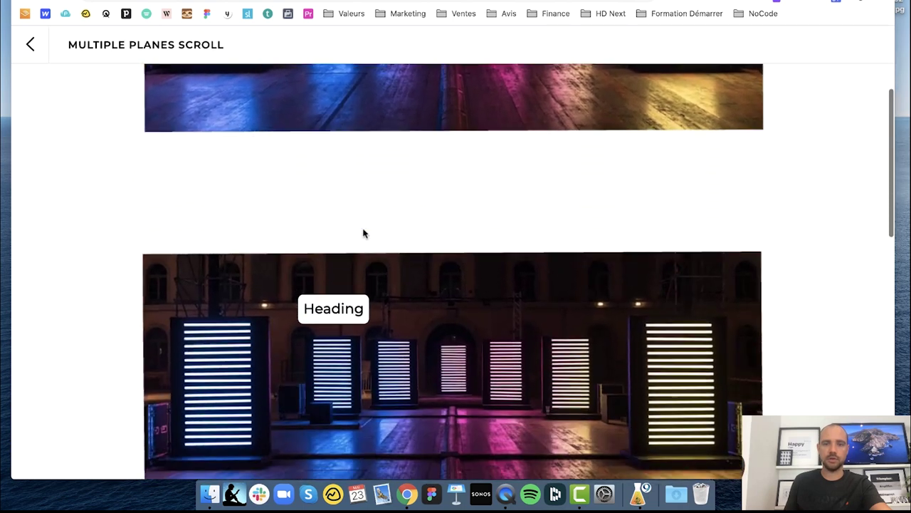
scroll(460, 171, "up", 3)
scroll(459, 171, "up", 3)
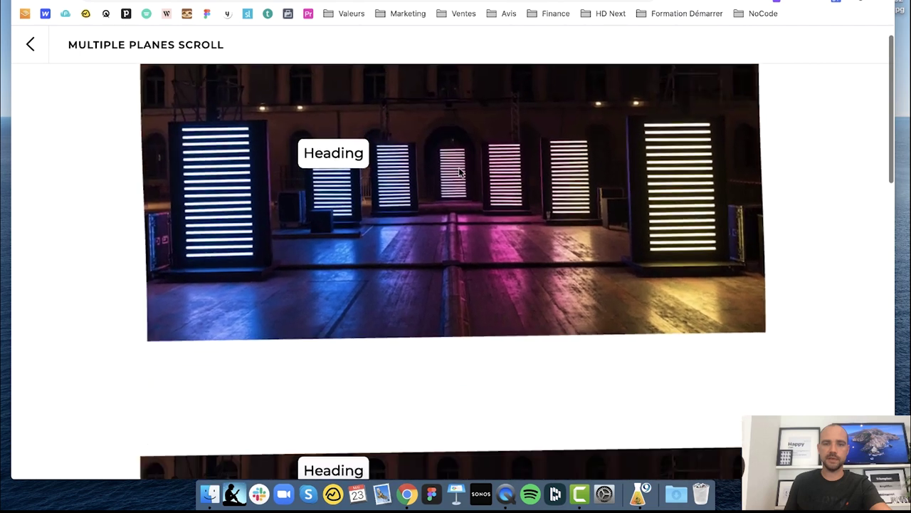
scroll(459, 171, "down", 1)
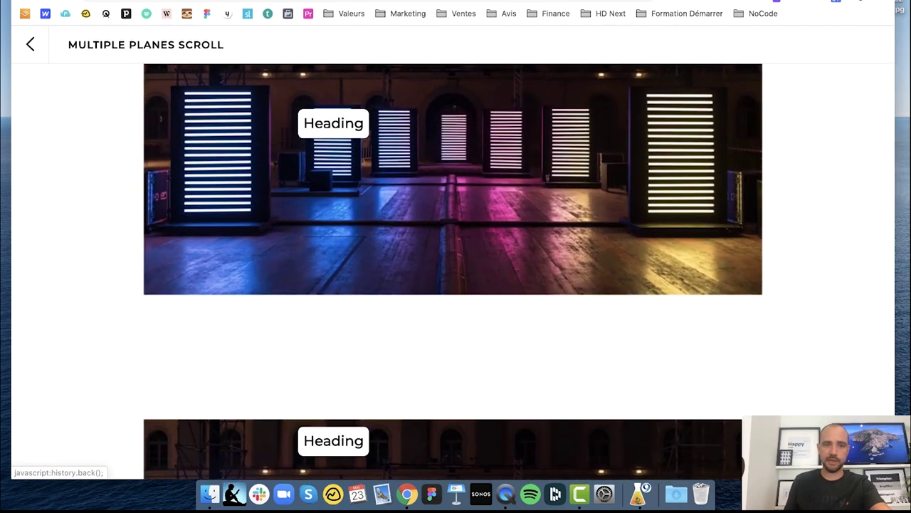
left_click(30, 45)
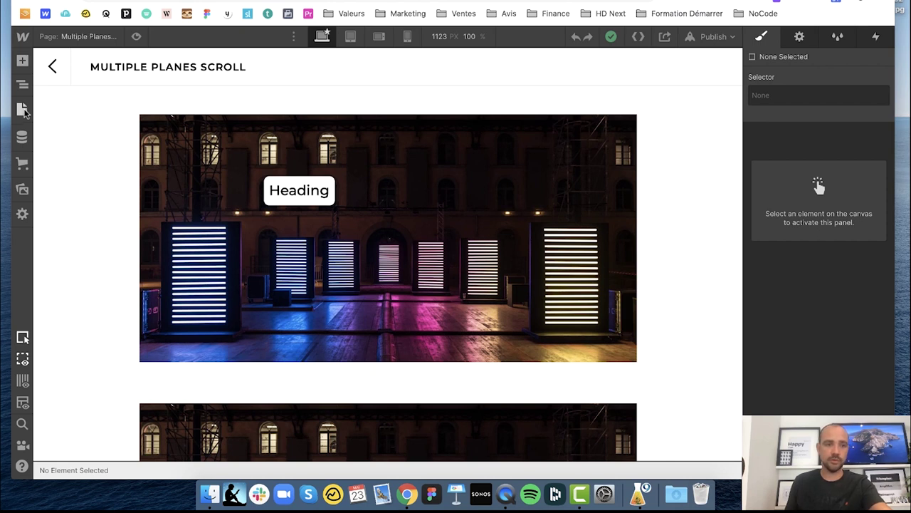
- Show the page's element hierarchy with all nested elements expanded
left_click(22, 83)
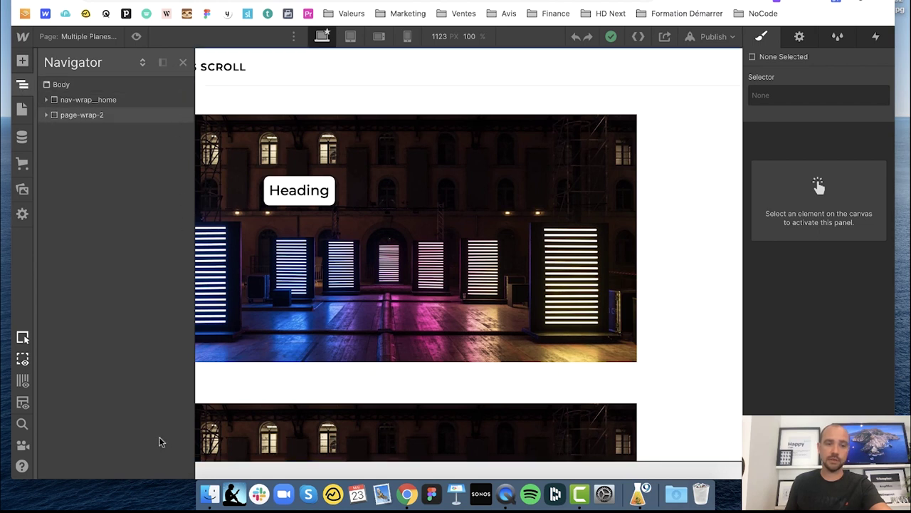
left_click(144, 65)
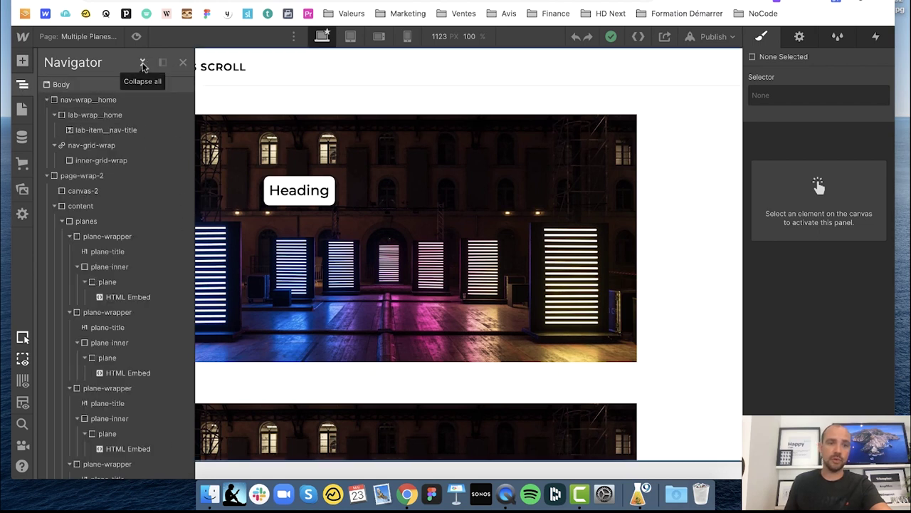
left_click(143, 66)
left_click(143, 65)
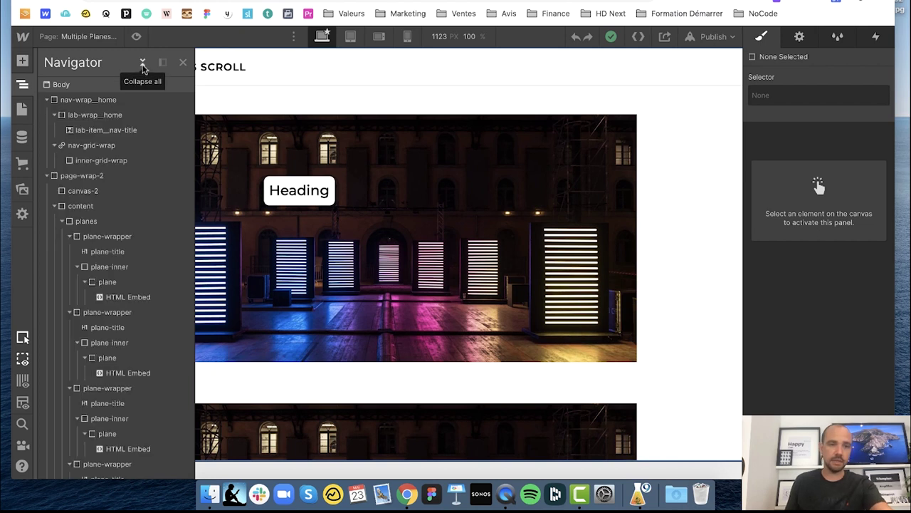
- Collapse lab-wrap__home and nav-grid-wrap, and review the layout, spacing and size styles of nav-wrap__home
left_click(55, 115)
left_click(54, 130)
left_click(68, 101)
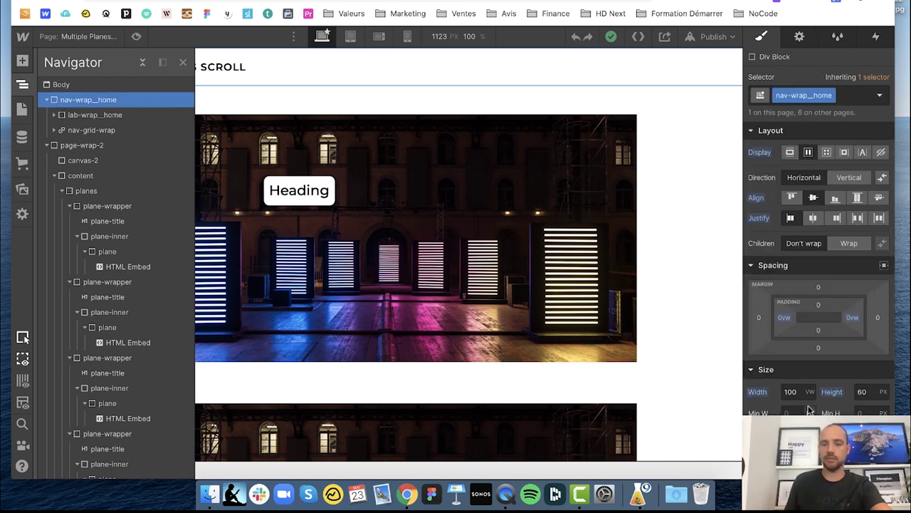
scroll(796, 224, "down", 3)
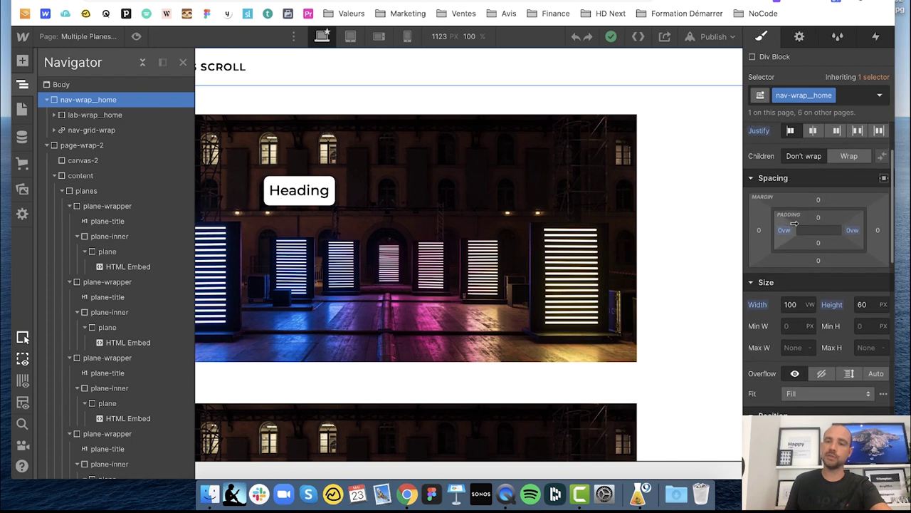
scroll(793, 225, "up", 3)
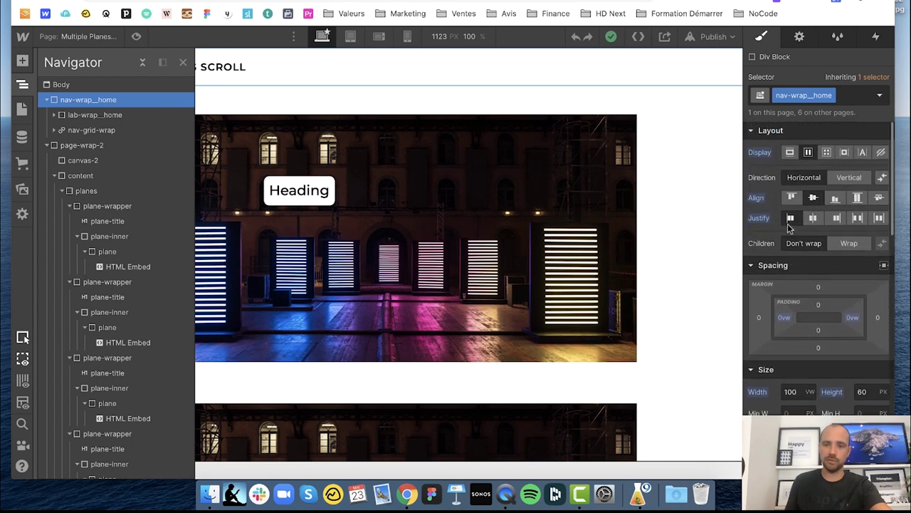
scroll(774, 283, "down", 3)
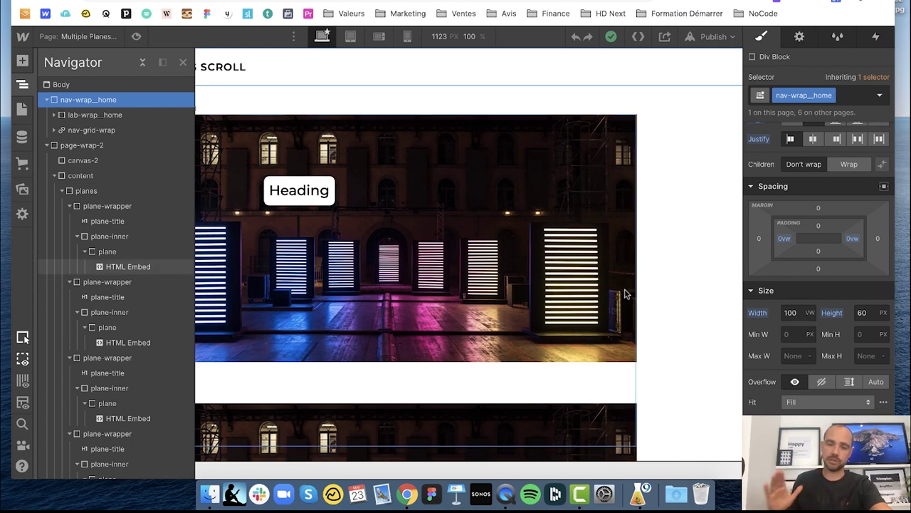
- Try a height of 20 px on nav-wrap__home and restore it to 60 px
left_click(873, 313)
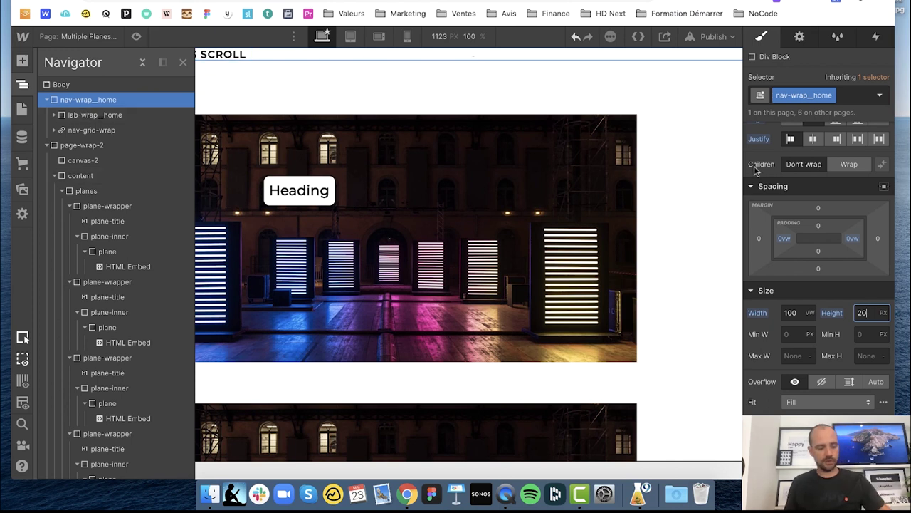
key("BackSpace")
key("BackSpace")
type("60")
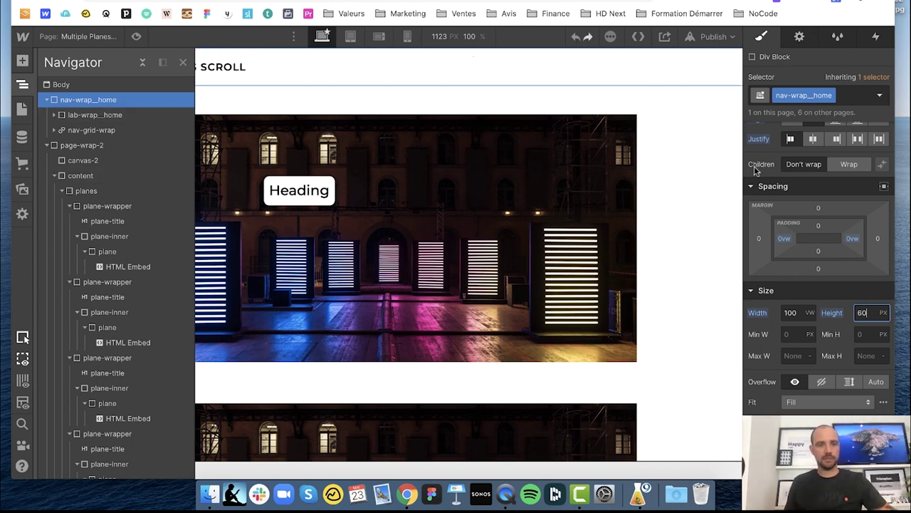
- Inspect the size and position styles of lab-wrap__home and nav-grid-wrap inside nav-wrap__home
left_click(99, 115)
left_click(71, 104)
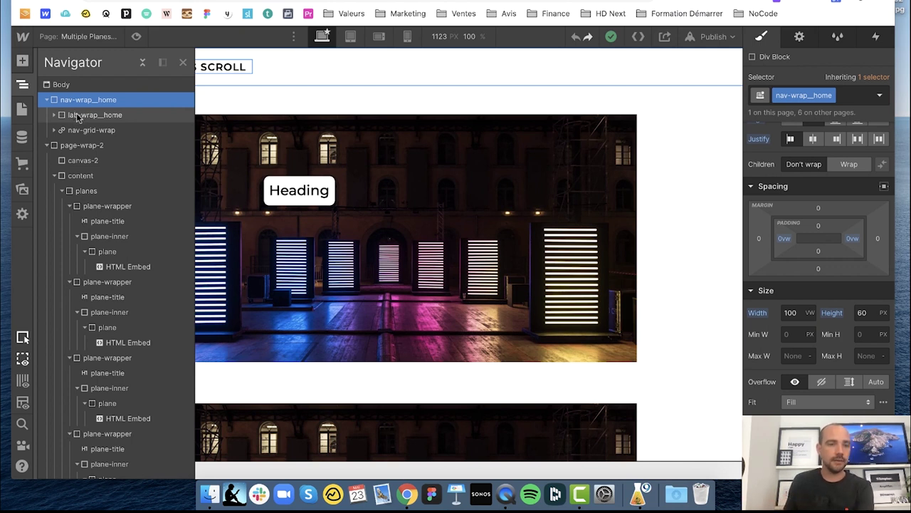
left_click(78, 118)
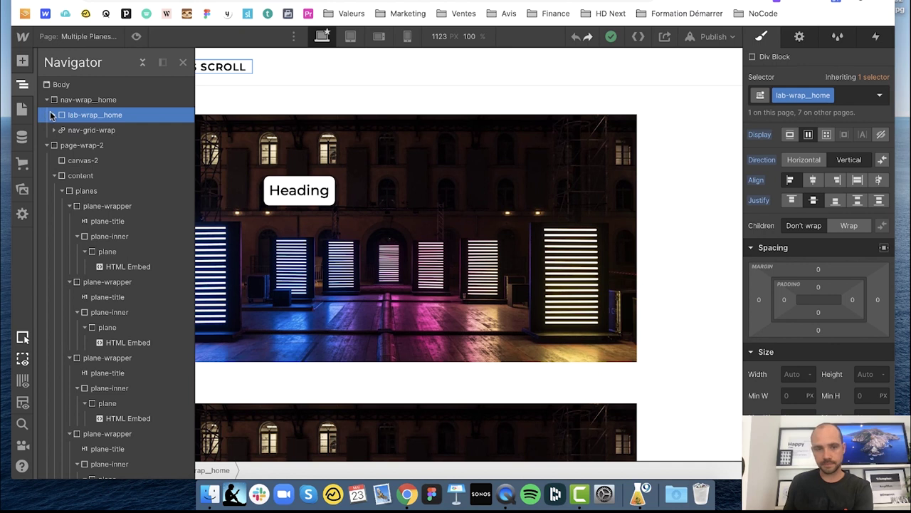
scroll(828, 248, "down", 6)
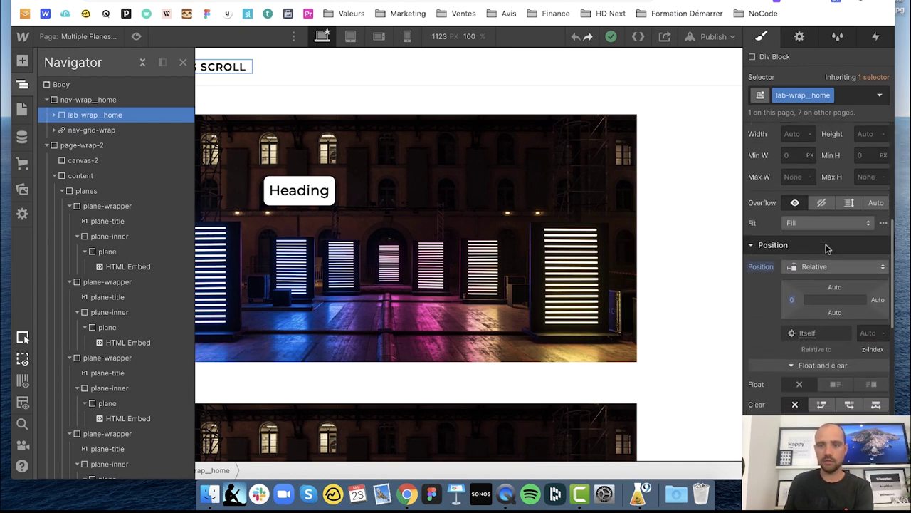
left_click(70, 133)
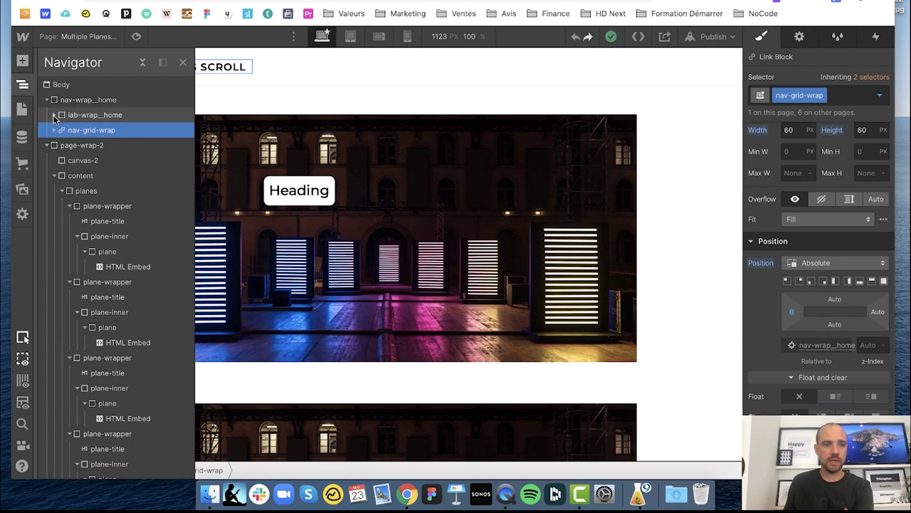
- Expand lab-wrap__home and nav-grid-wrap, and select page-wrap-2 to look over its nested elements
left_click(55, 119)
left_click(55, 146)
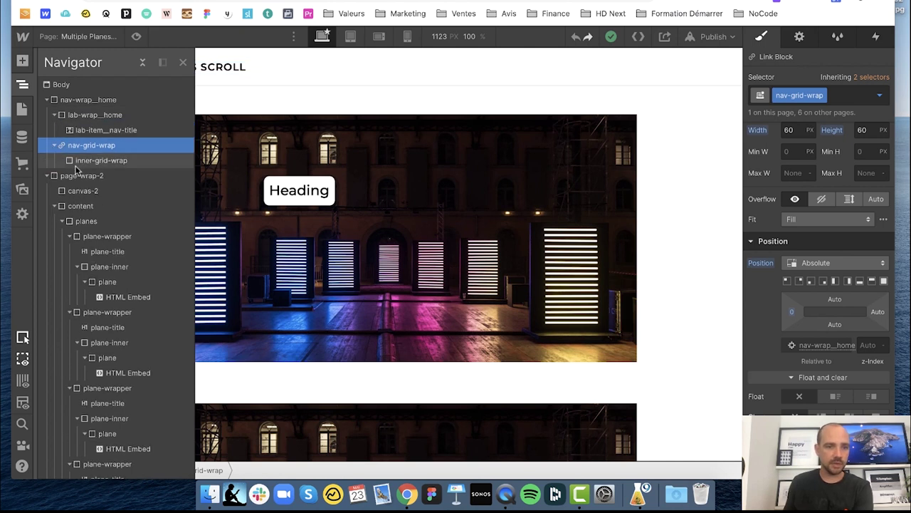
left_click(80, 176)
scroll(100, 299, "down", 2)
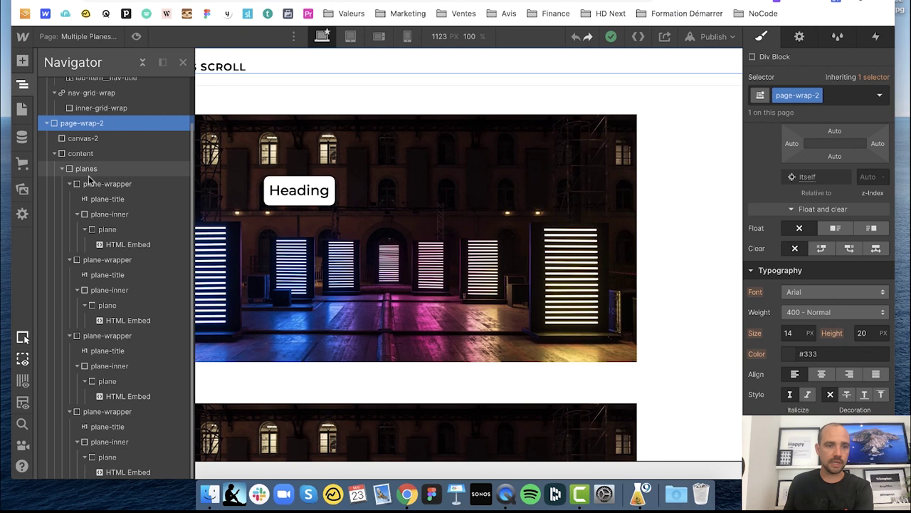
scroll(99, 346, "up", 2)
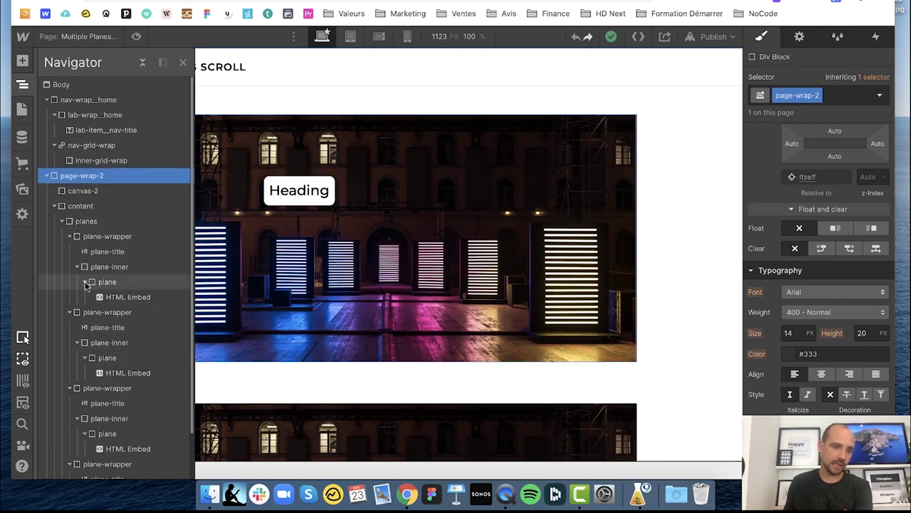
- Collapse the first plane-wrapper and move it into nav-wrap__home, above lab-wrap__home
left_click(62, 222)
left_click(62, 222)
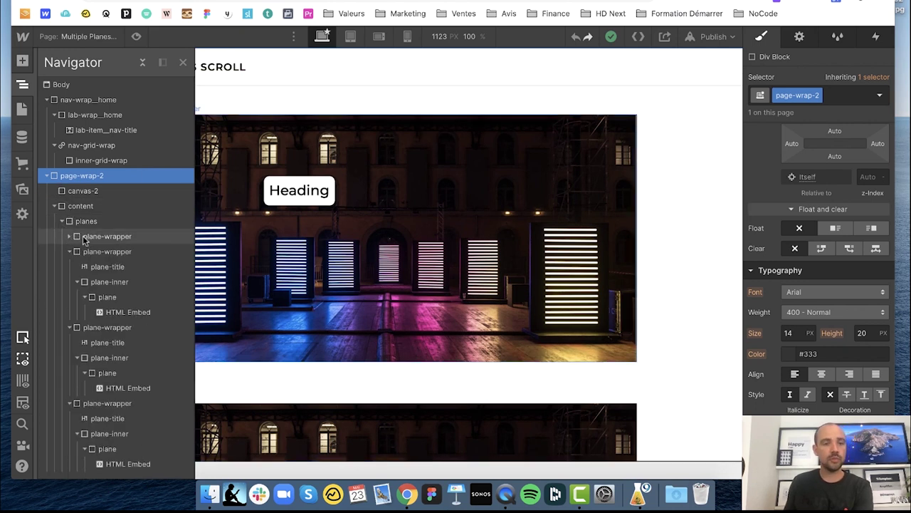
left_click_drag(85, 236, 80, 115)
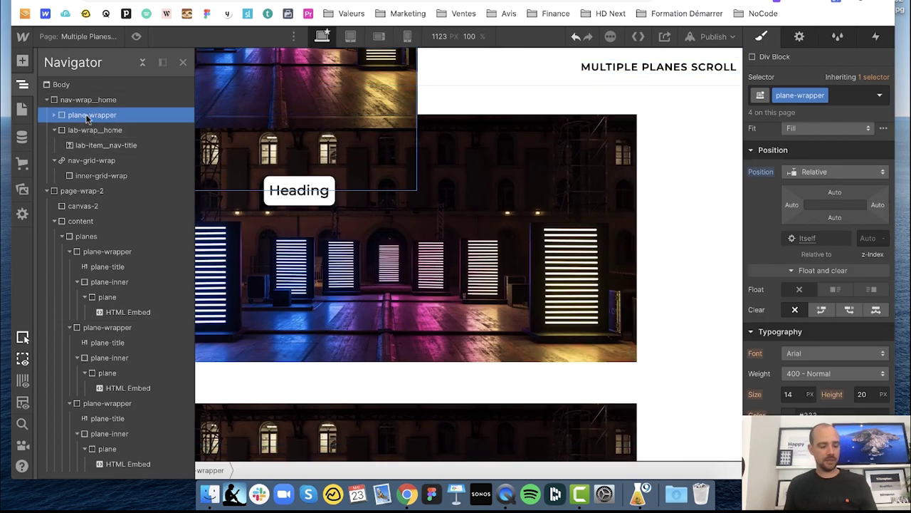
- Undo the moves of the first plane-wrapper to put it back inside the planes element
key("super+z")
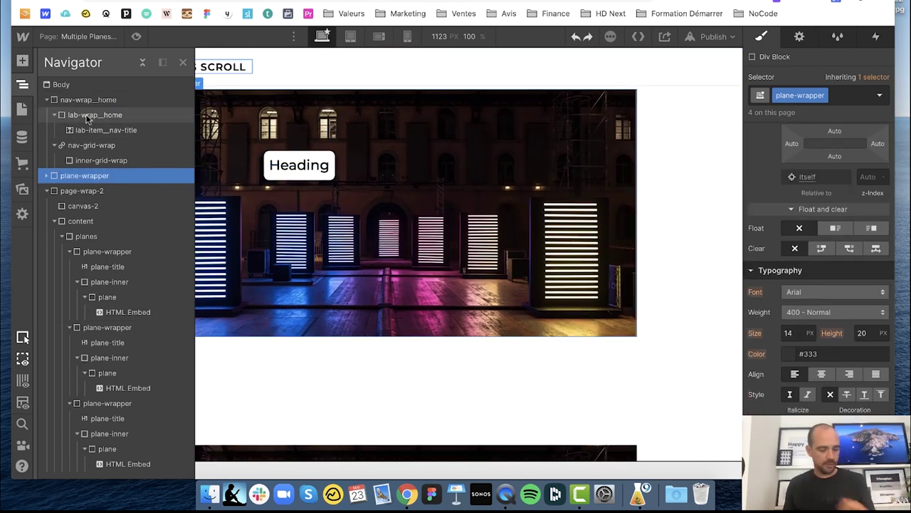
key("super+z")
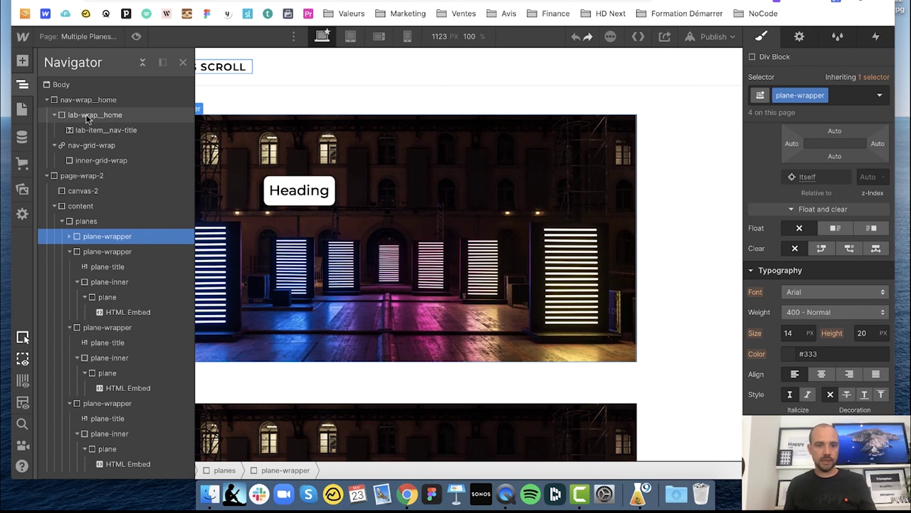
- Inspect the layout, spacing and size styles of page-wrap-2, canvas-2 and content in turn
left_click(69, 174)
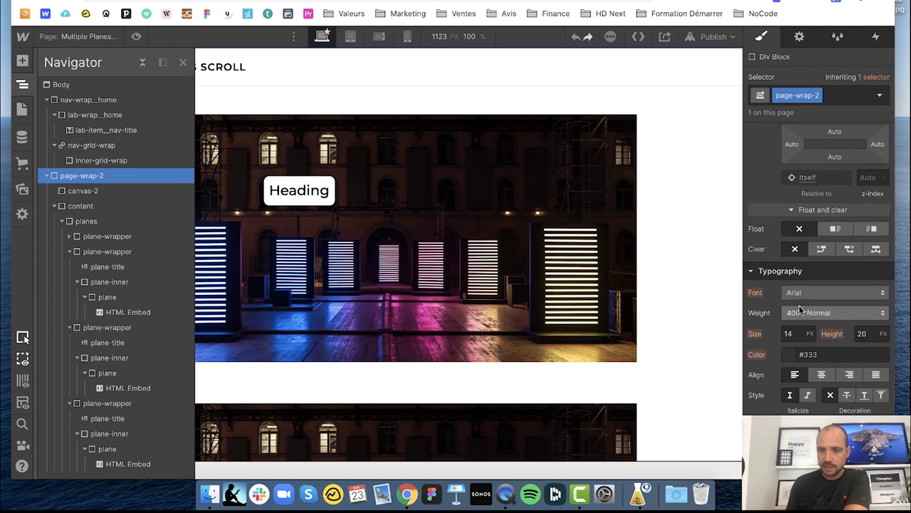
scroll(798, 307, "up", 4)
scroll(798, 301, "up", 2)
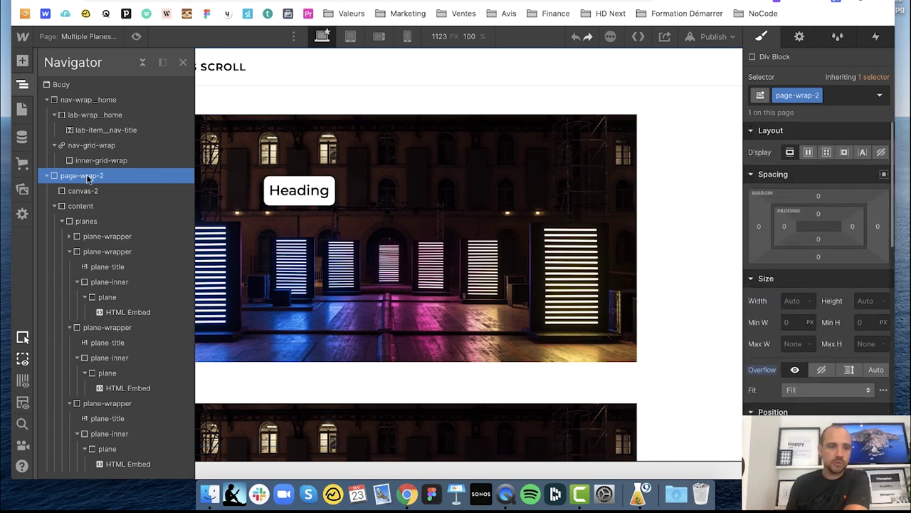
left_click(96, 191)
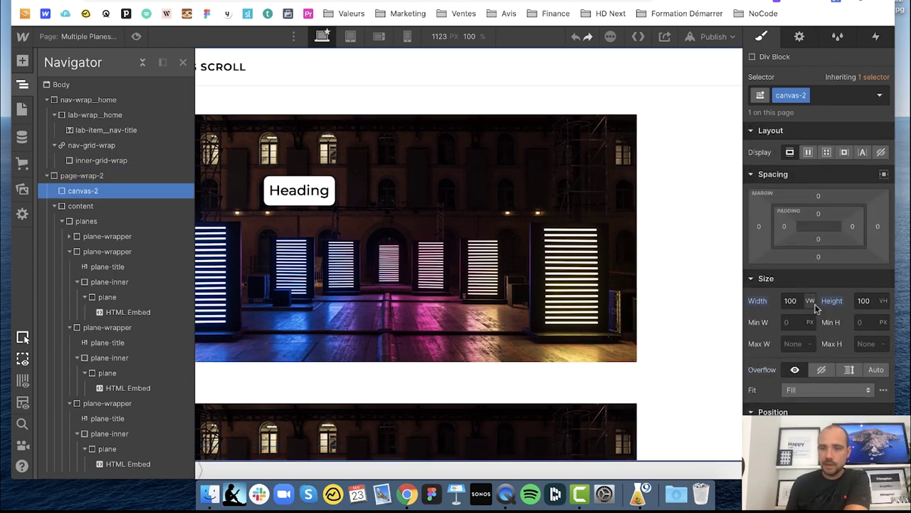
left_click(91, 206)
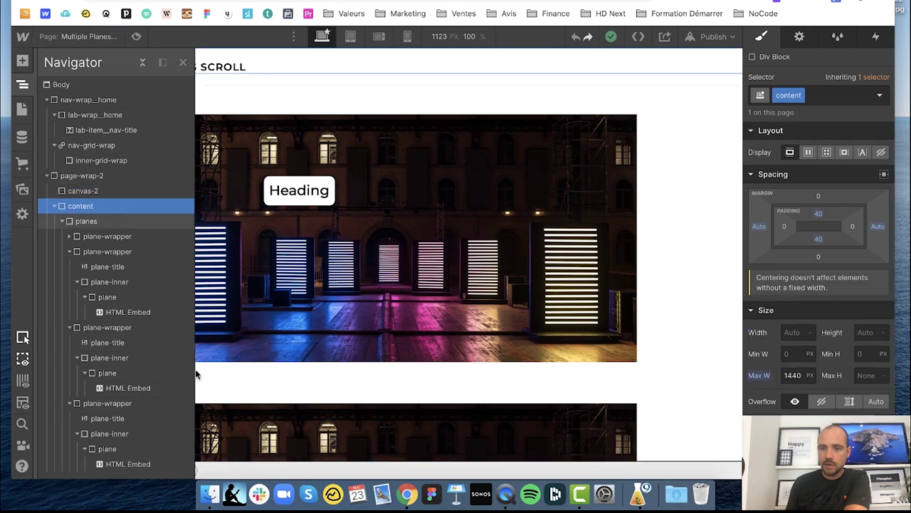
- Open the code export preview and review the page's HTML, from the nav-wrap__home block through the plane wrappers to the closing scripts
left_click(638, 37)
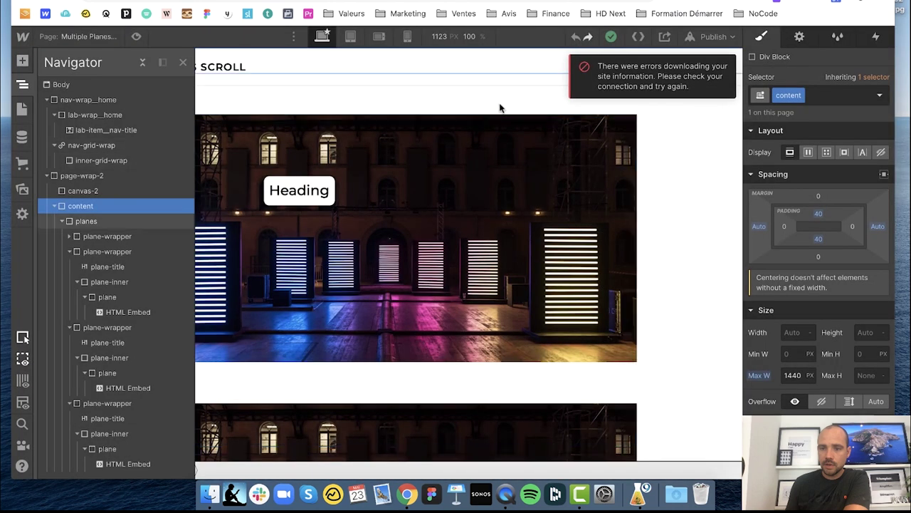
left_click(511, 97)
left_click(638, 37)
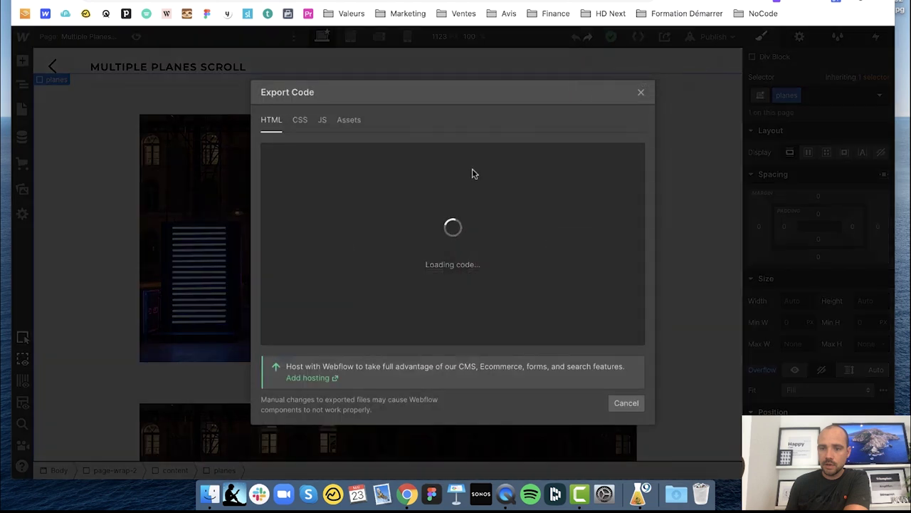
scroll(324, 183, "down", 10)
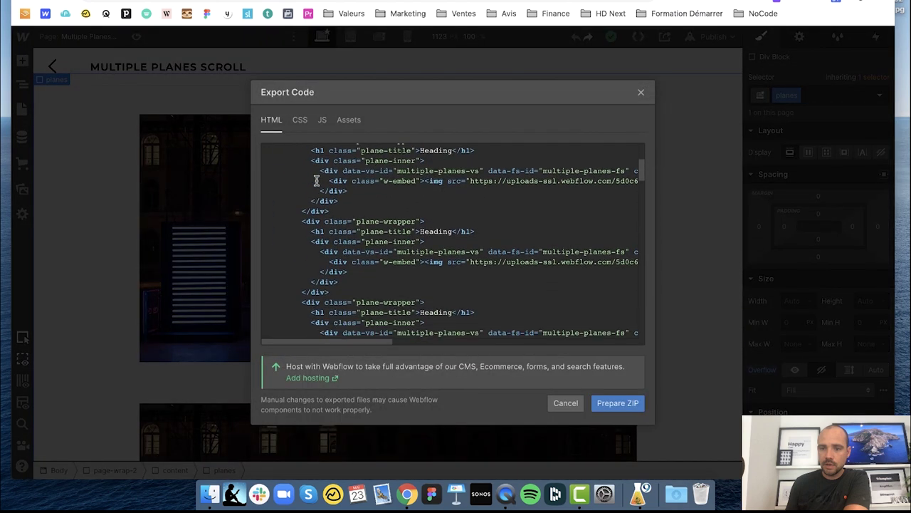
scroll(350, 202, "down", 5)
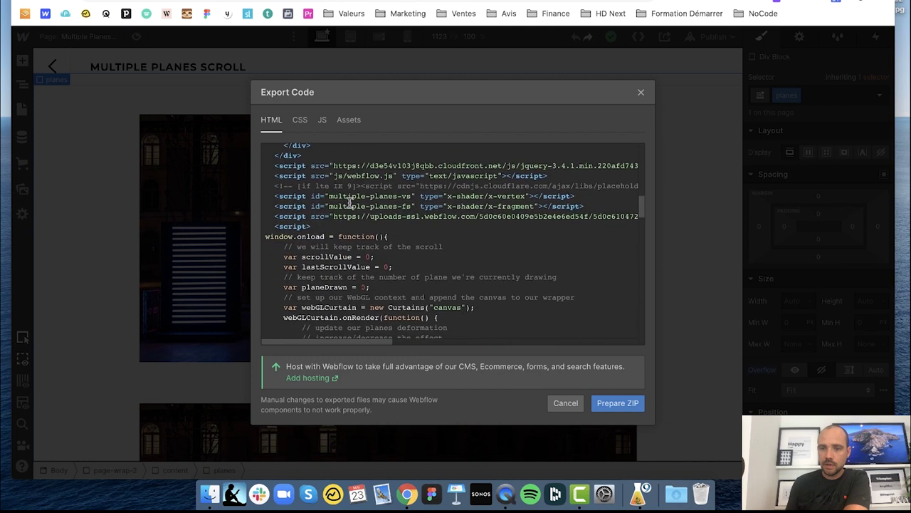
scroll(340, 217, "up", 6)
scroll(338, 224, "up", 8)
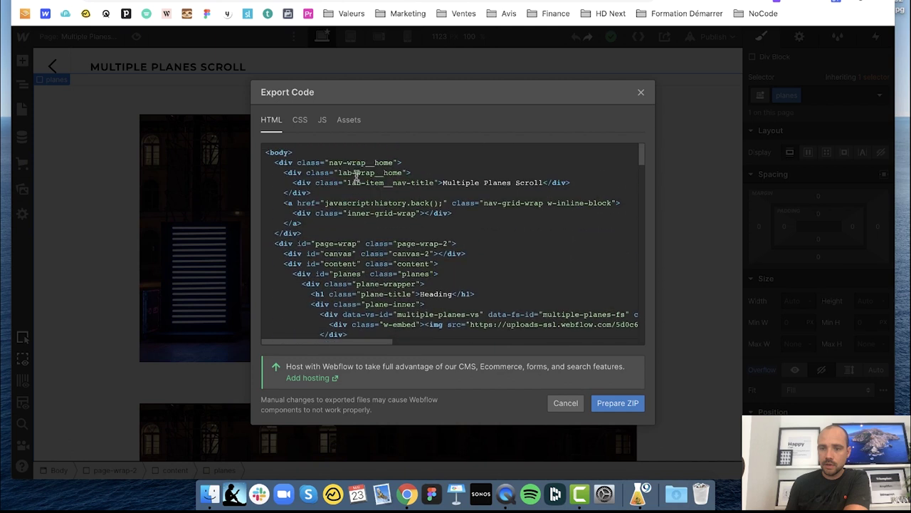
left_click_drag(330, 163, 400, 164)
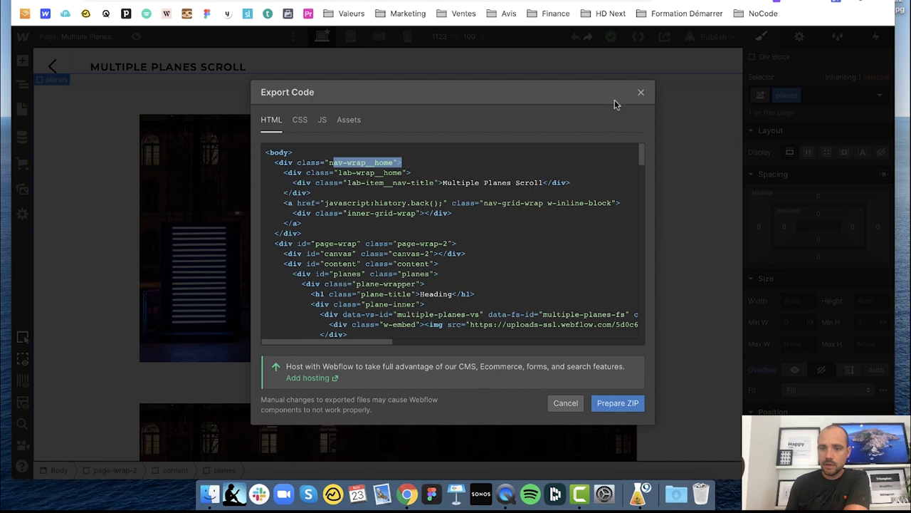
left_click(641, 92)
- Select nav-wrap__home and check its class options, element settings and styles
left_click(22, 84)
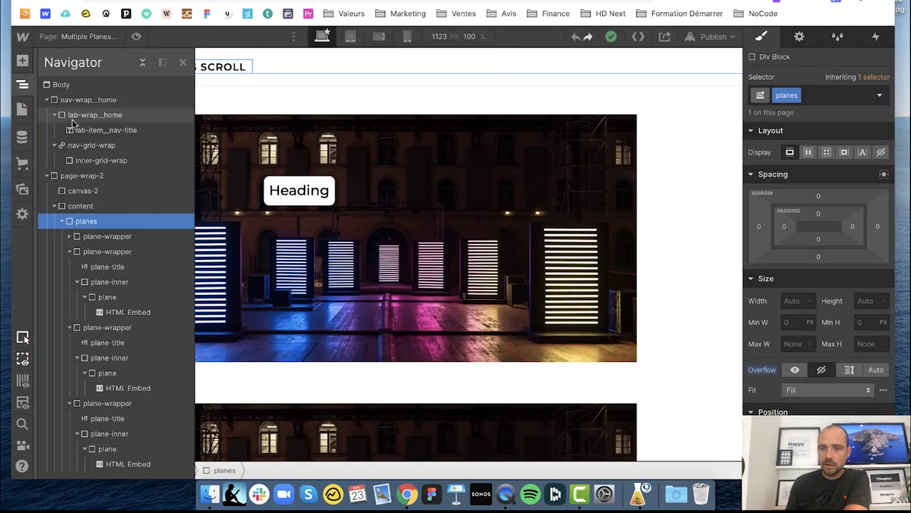
left_click(77, 100)
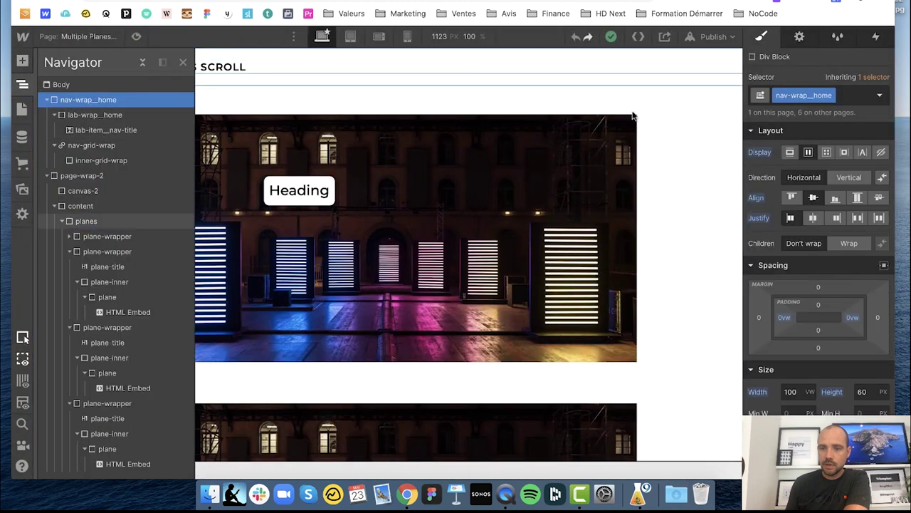
left_click(824, 97)
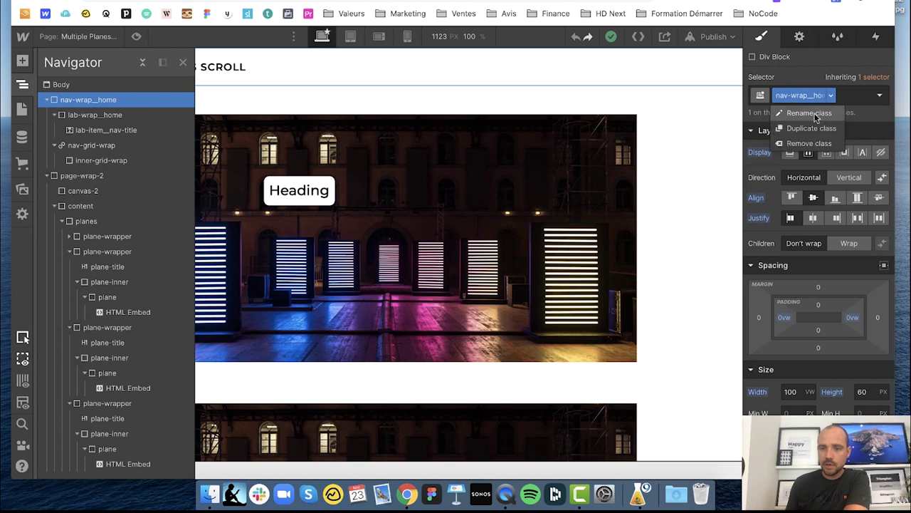
left_click(799, 37)
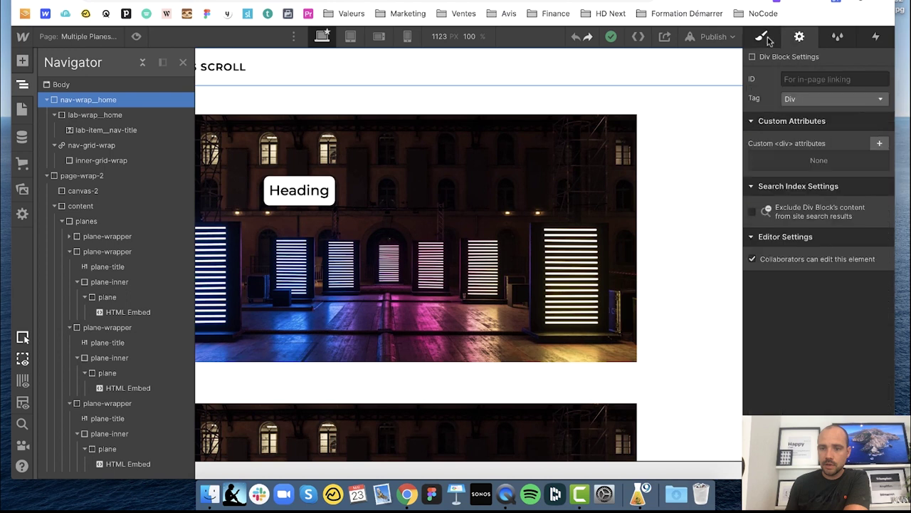
left_click(761, 36)
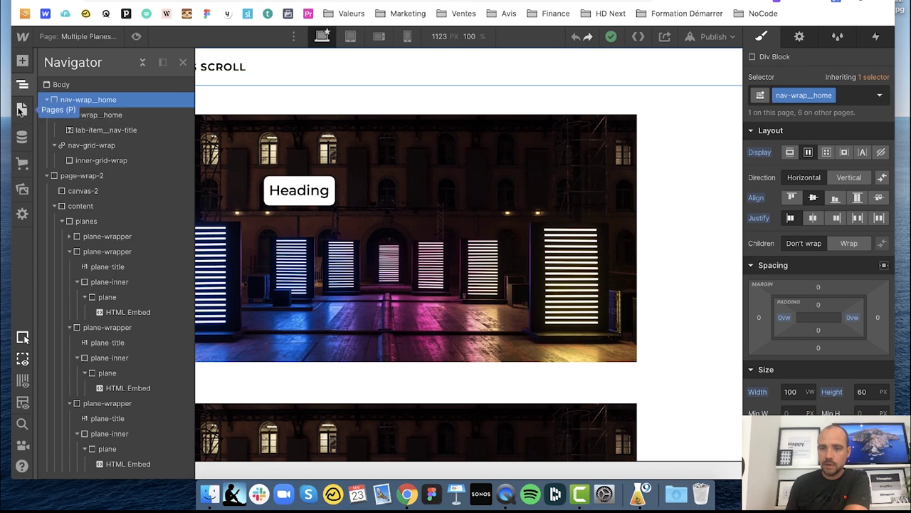
- Look over the project's static pages and select the HTML Embed in the first plane
left_click(22, 109)
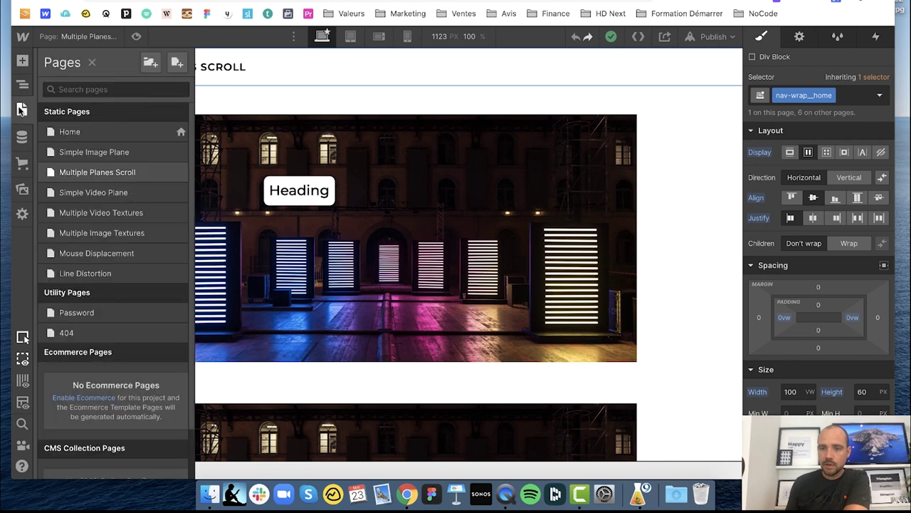
left_click(24, 87)
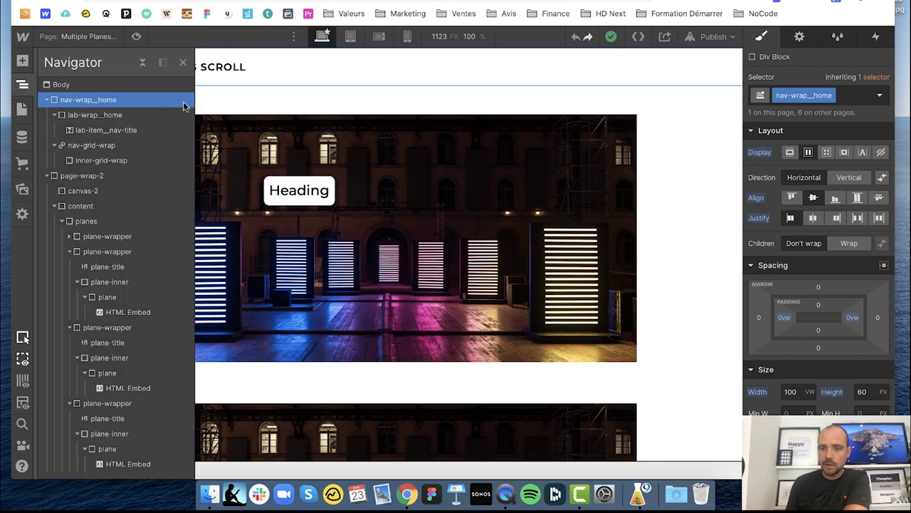
left_click(22, 108)
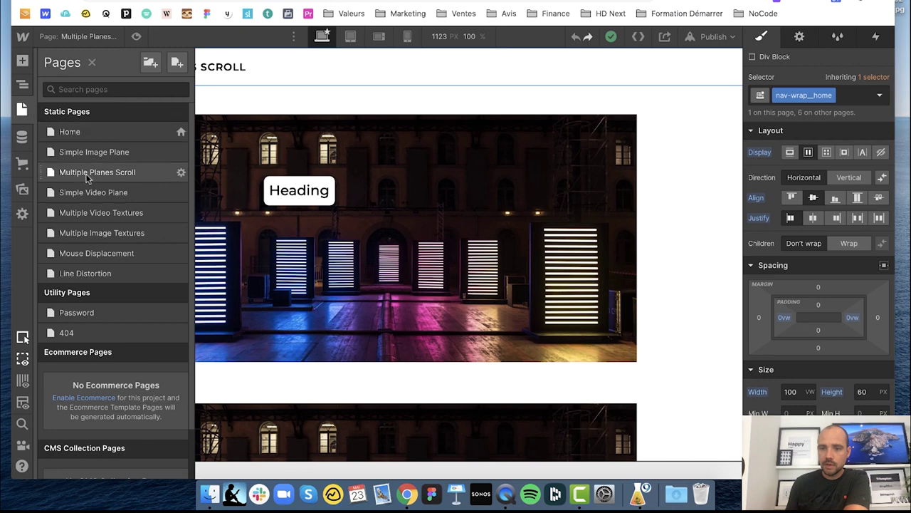
left_click(24, 110)
left_click(171, 163)
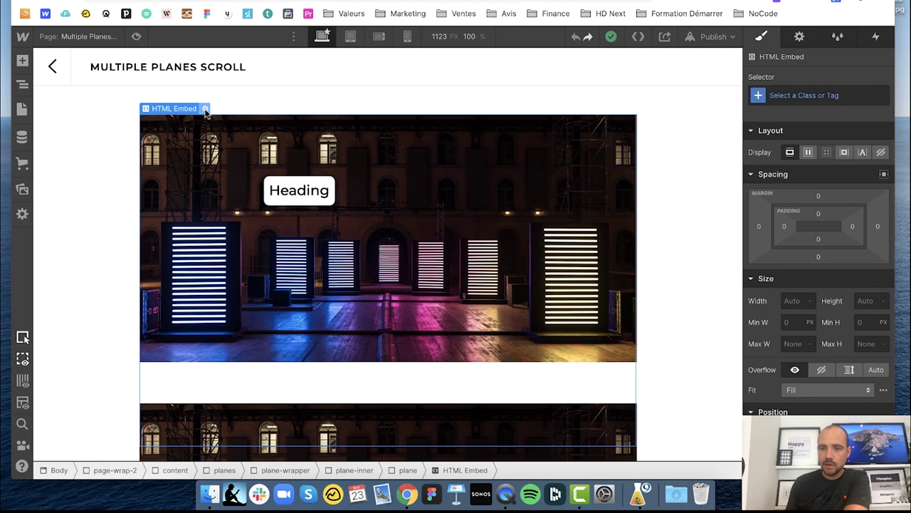
- Open the Multiple Planes Scroll page settings and examine the custom style code inside the head tag
left_click(22, 109)
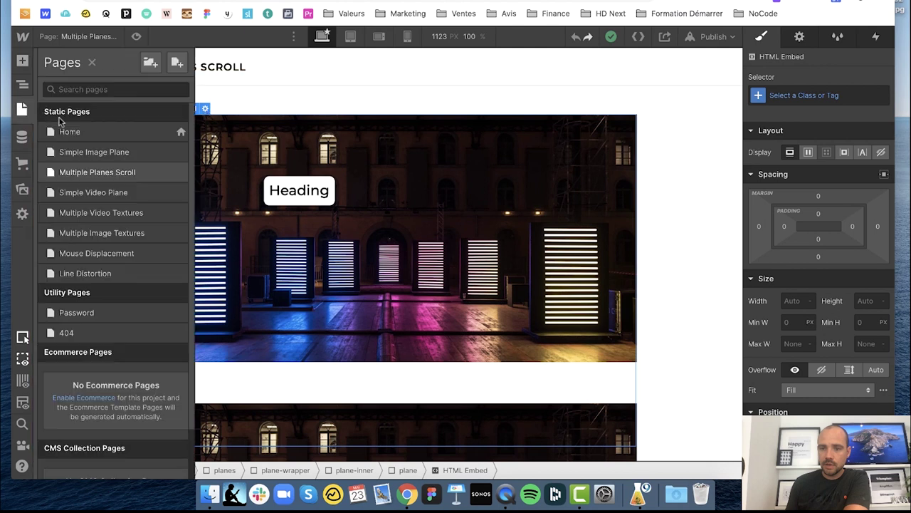
left_click(180, 173)
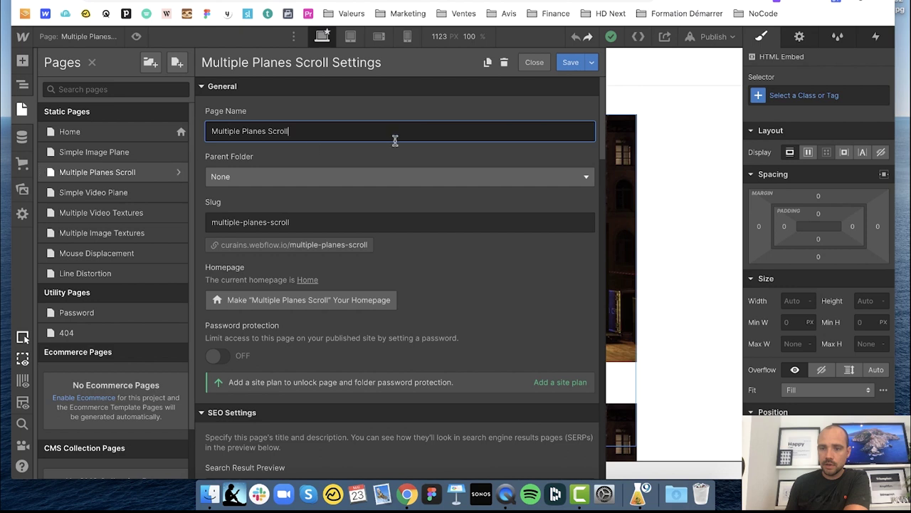
scroll(395, 138, "down", 15)
scroll(368, 195, "down", 10)
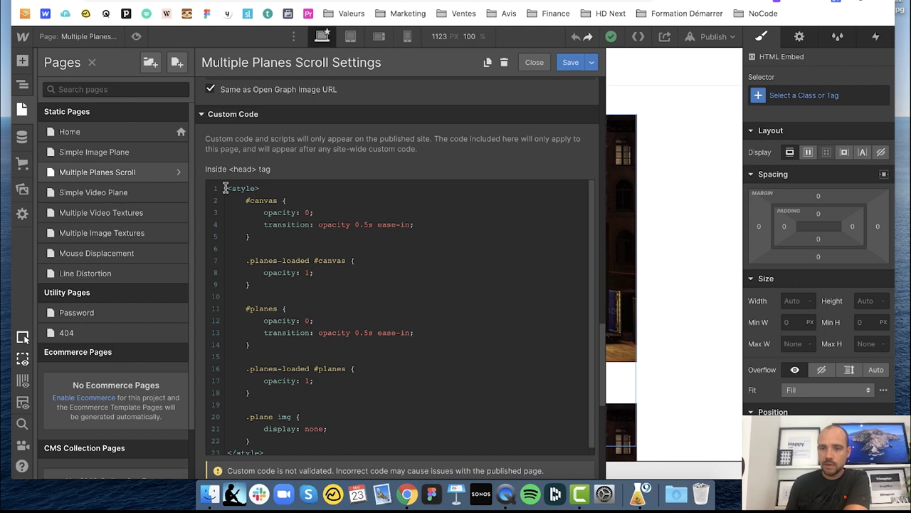
left_click_drag(225, 188, 399, 456)
scroll(399, 321, "down", 4)
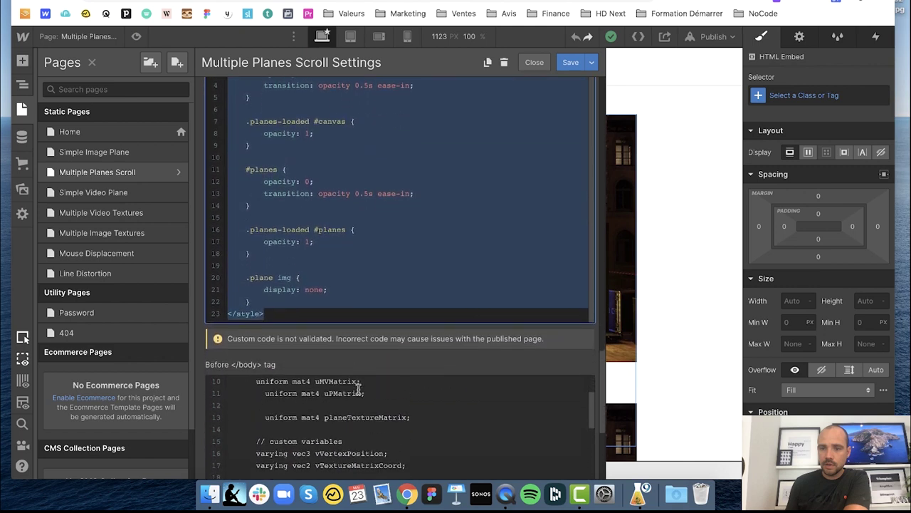
scroll(228, 213, "up", 8)
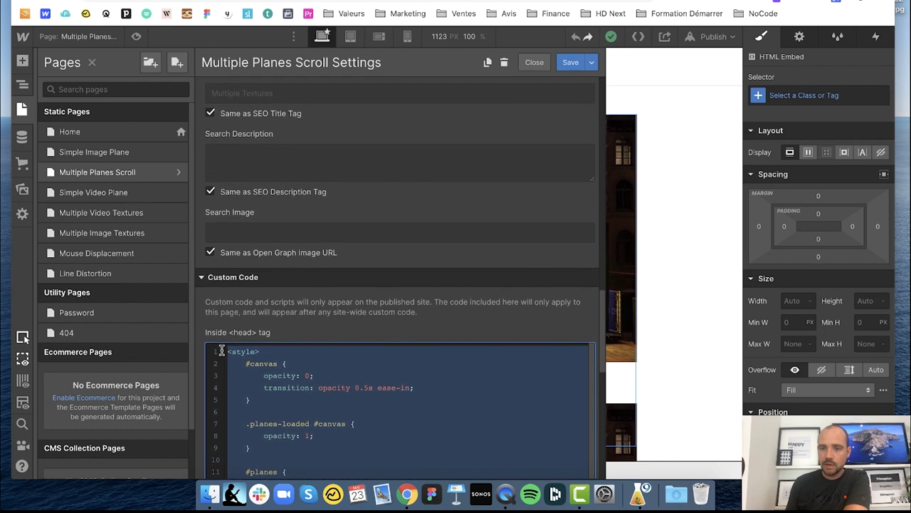
- Read the shader and scroll-effect scripts placed before the closing body tag, and close the page settings
scroll(278, 335, "down", 10)
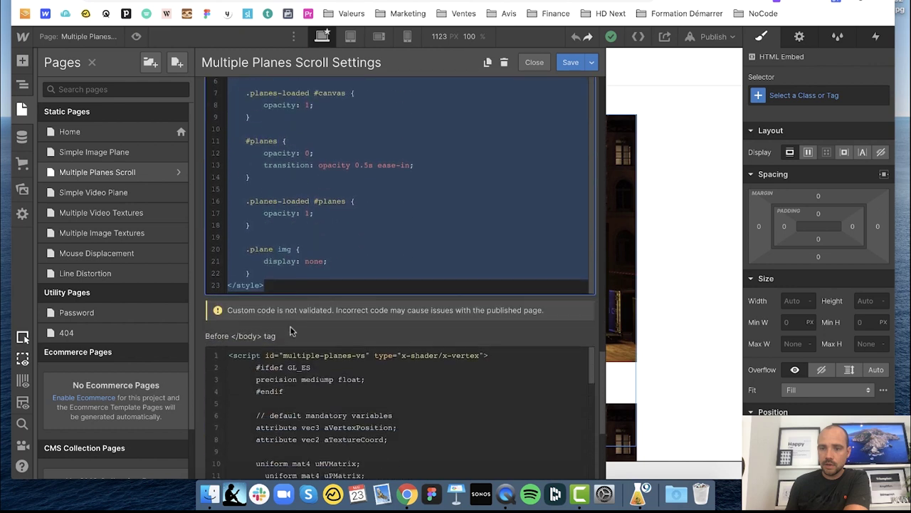
scroll(285, 328, "up", 6)
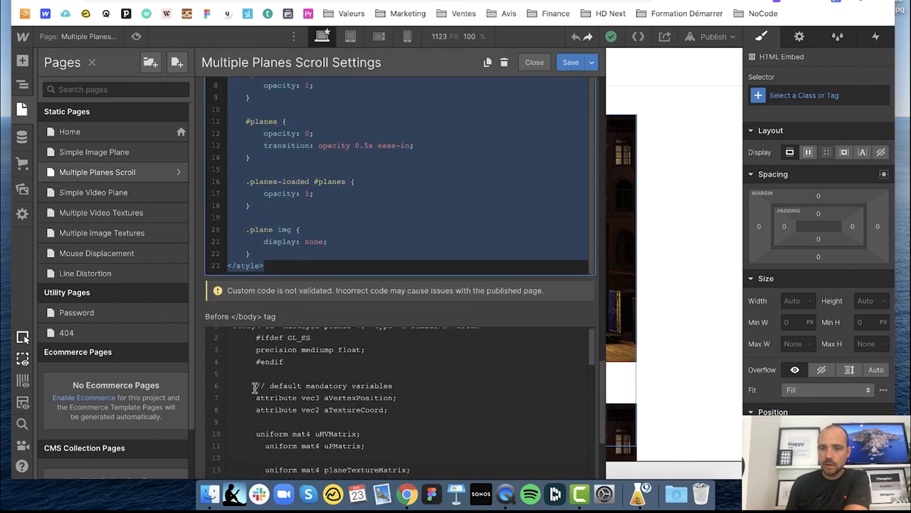
scroll(257, 384, "down", 10)
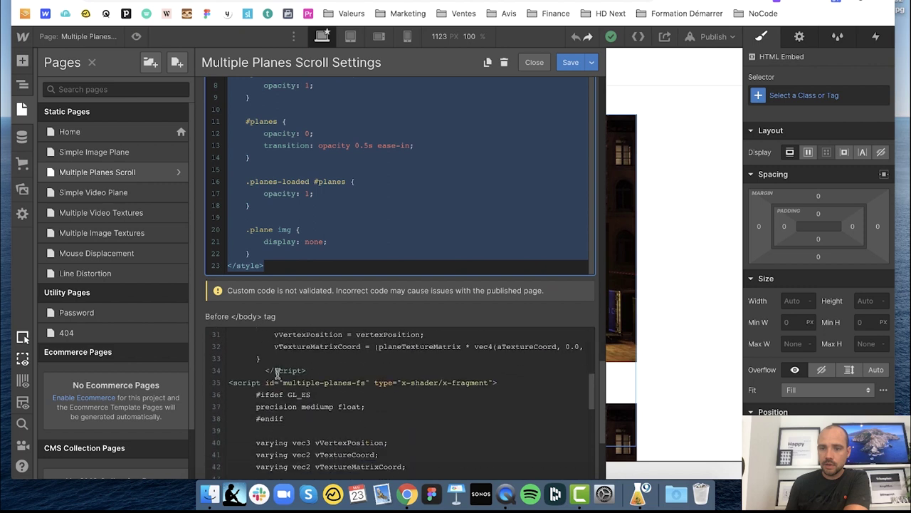
scroll(276, 371, "down", 8)
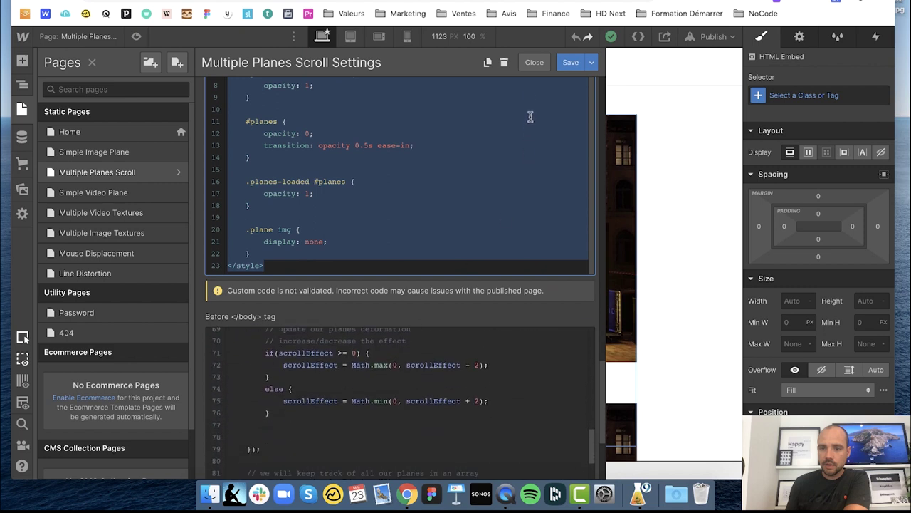
left_click(534, 62)
left_click(23, 113)
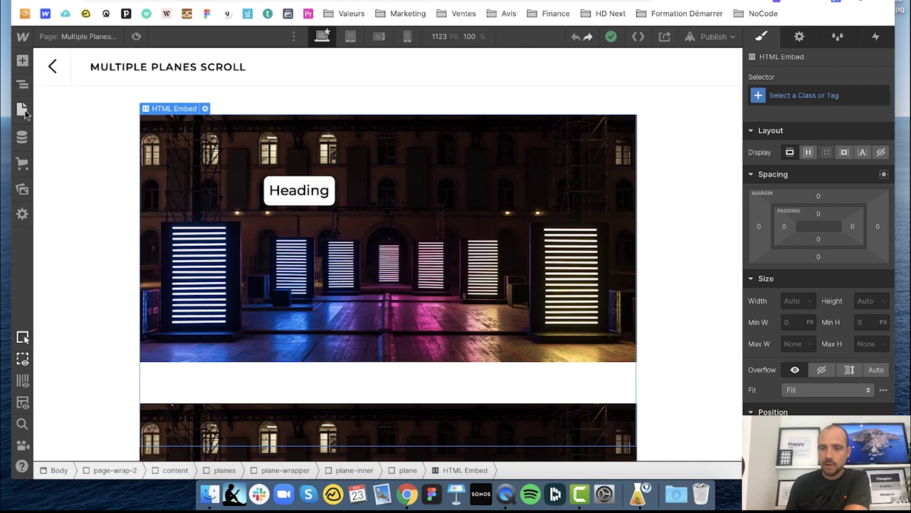
- Open the code of the first plane's HTML Embed, read its image tag through to the data-sampler attribute, and close the editor
left_click(205, 111)
left_click_drag(345, 114, 710, 126)
left_click(260, 113)
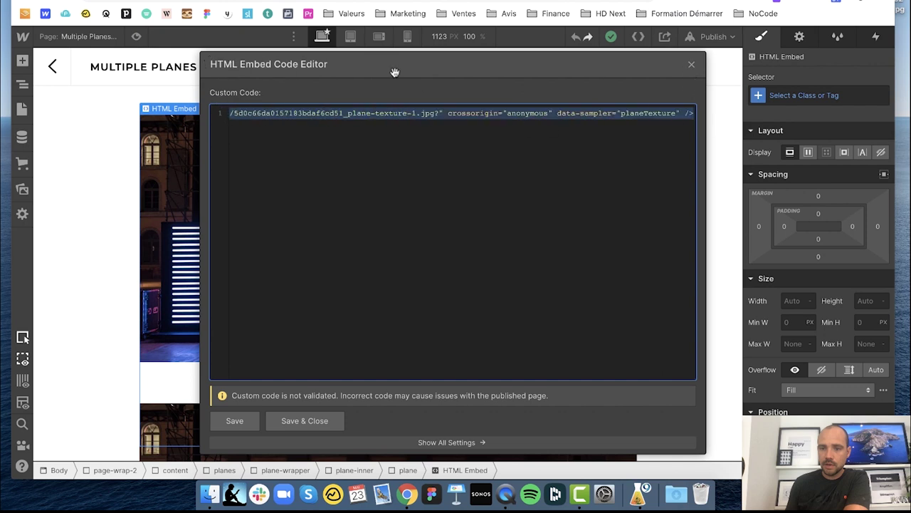
left_click(690, 64)
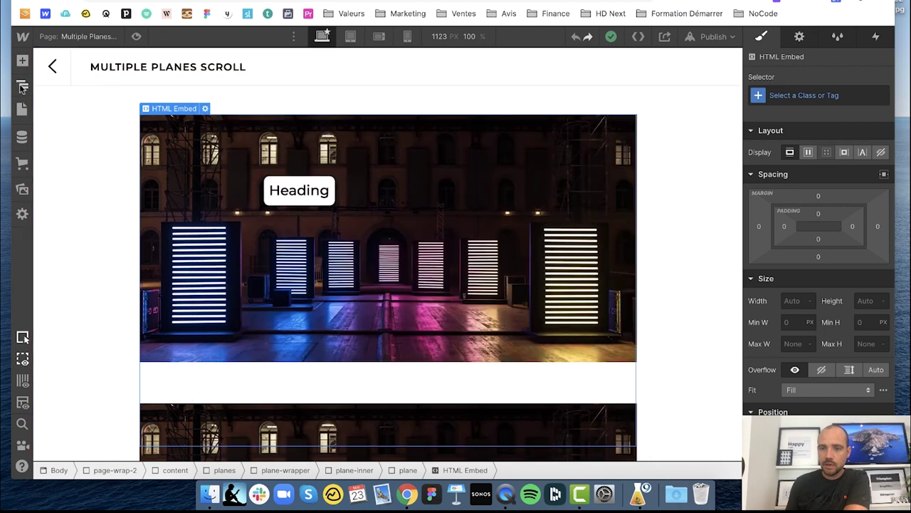
- Locate the HTML Embed in the element tree, view its settings and custom code, and close the editor without saving
left_click(23, 85)
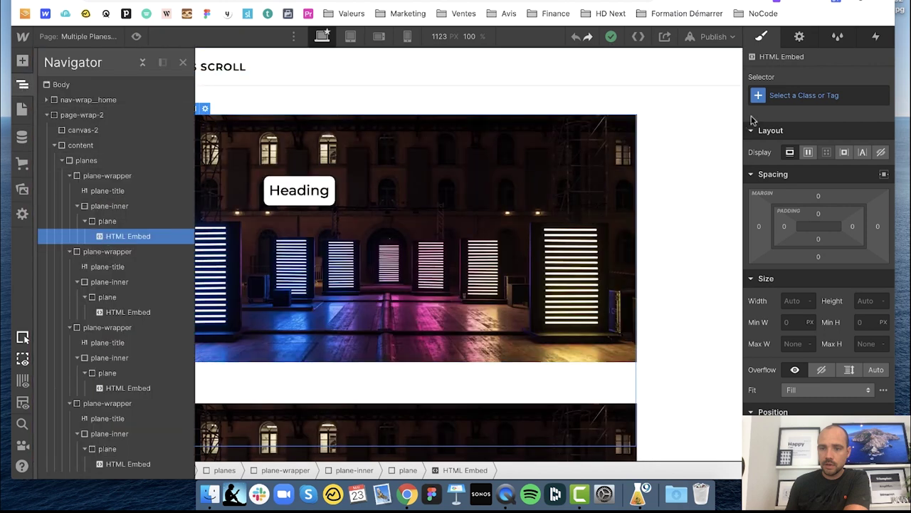
left_click(799, 39)
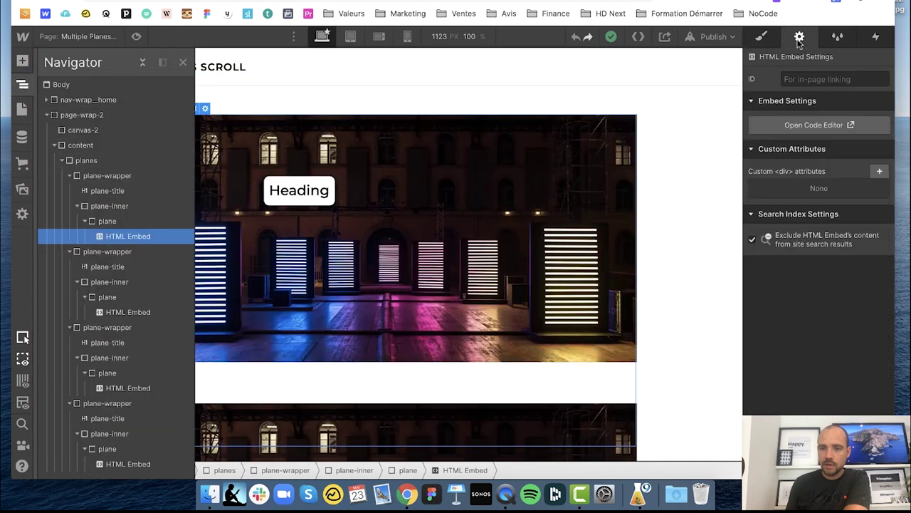
left_click(807, 126)
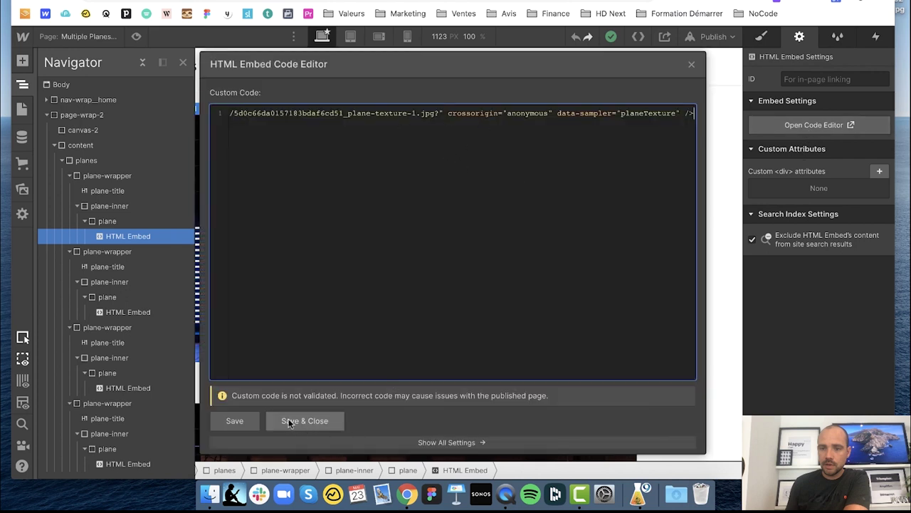
left_click(692, 68)
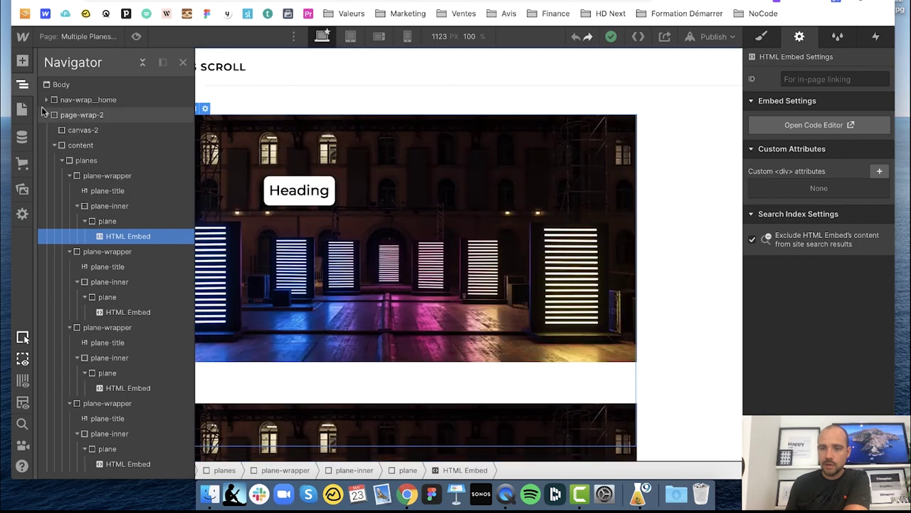